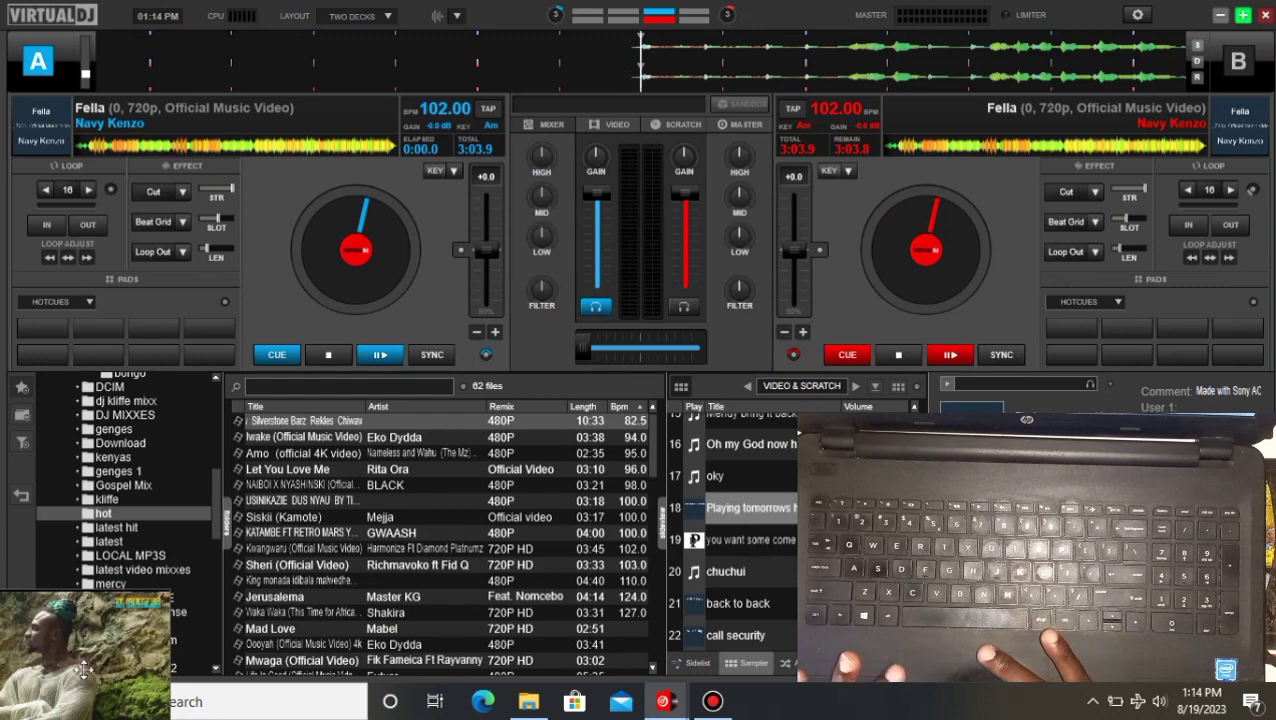
Pop the video panel out into a floating video output window over the browser
left_click_drag(421, 390, 466, 392)
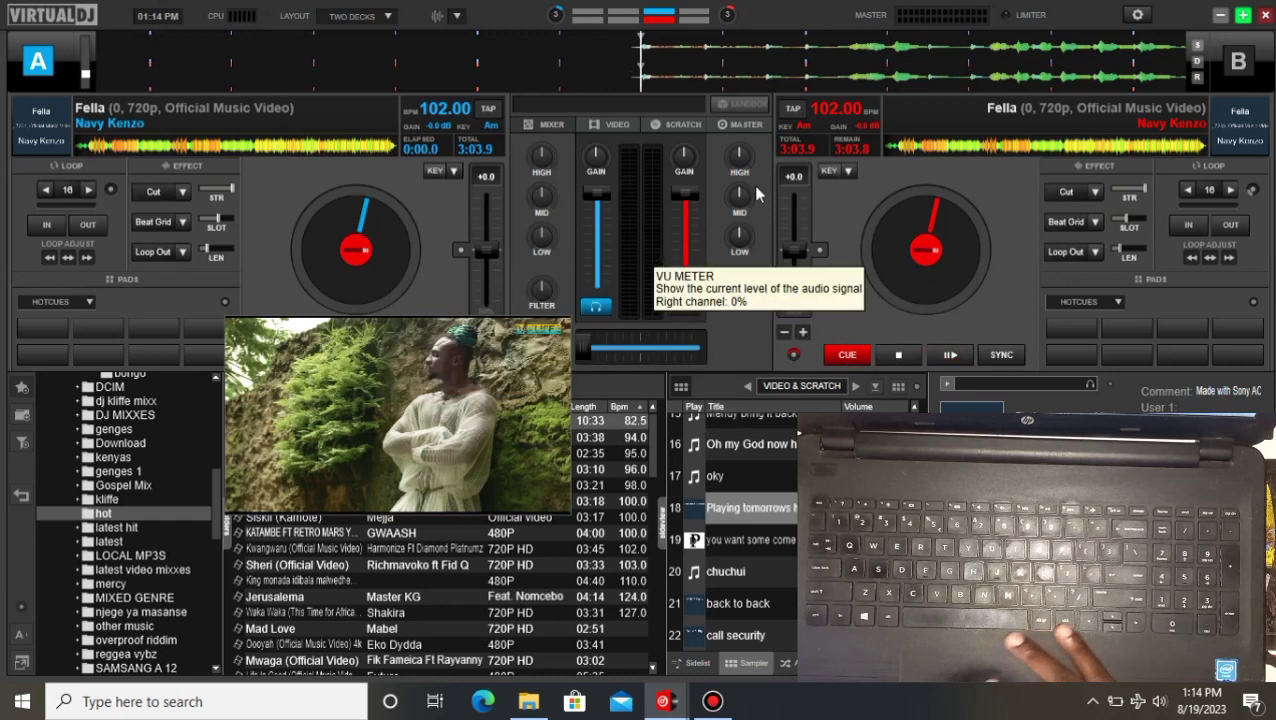
Open Settings on the Options & Tweaks page, closing and reopening the window along the way
left_click(1137, 16)
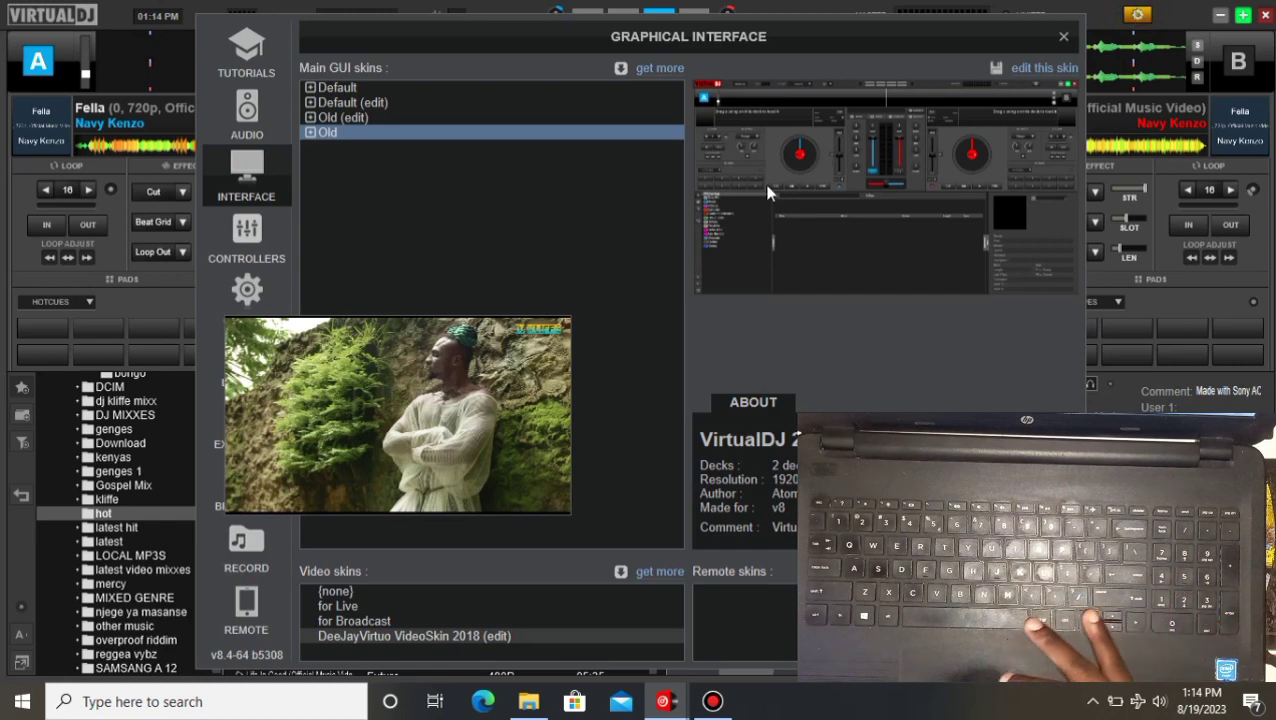
left_click(240, 290)
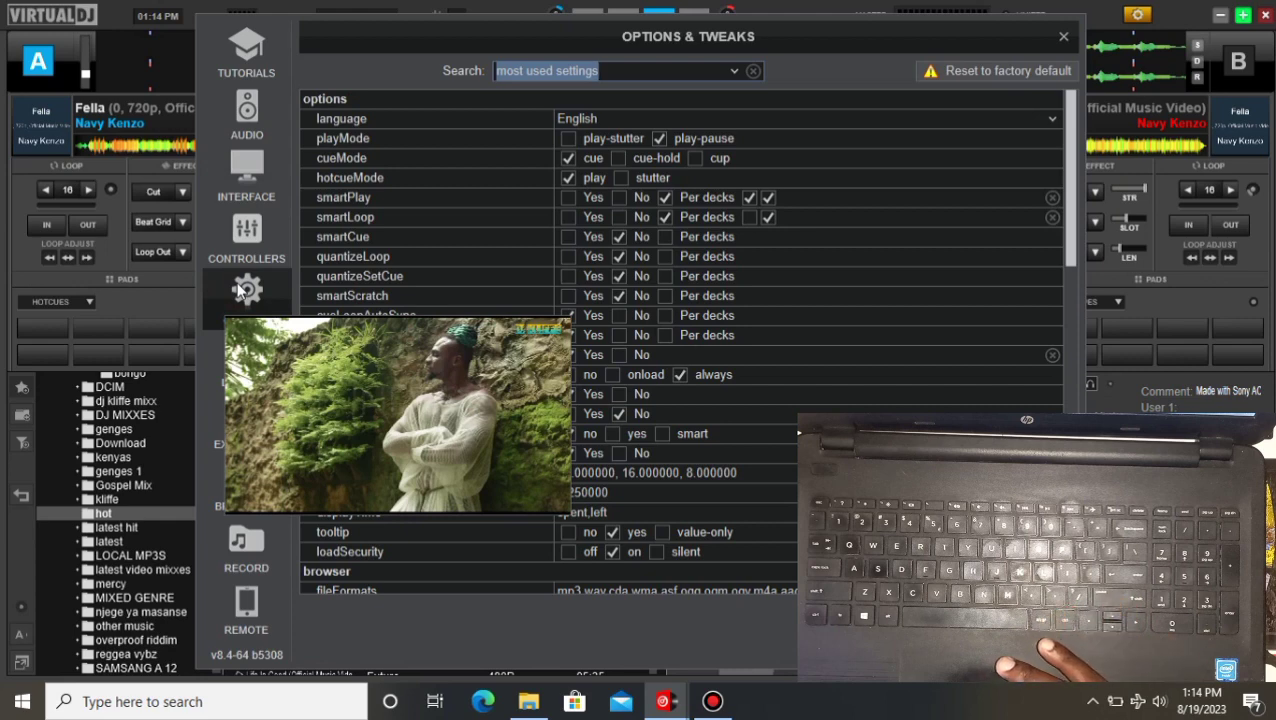
left_click(1061, 37)
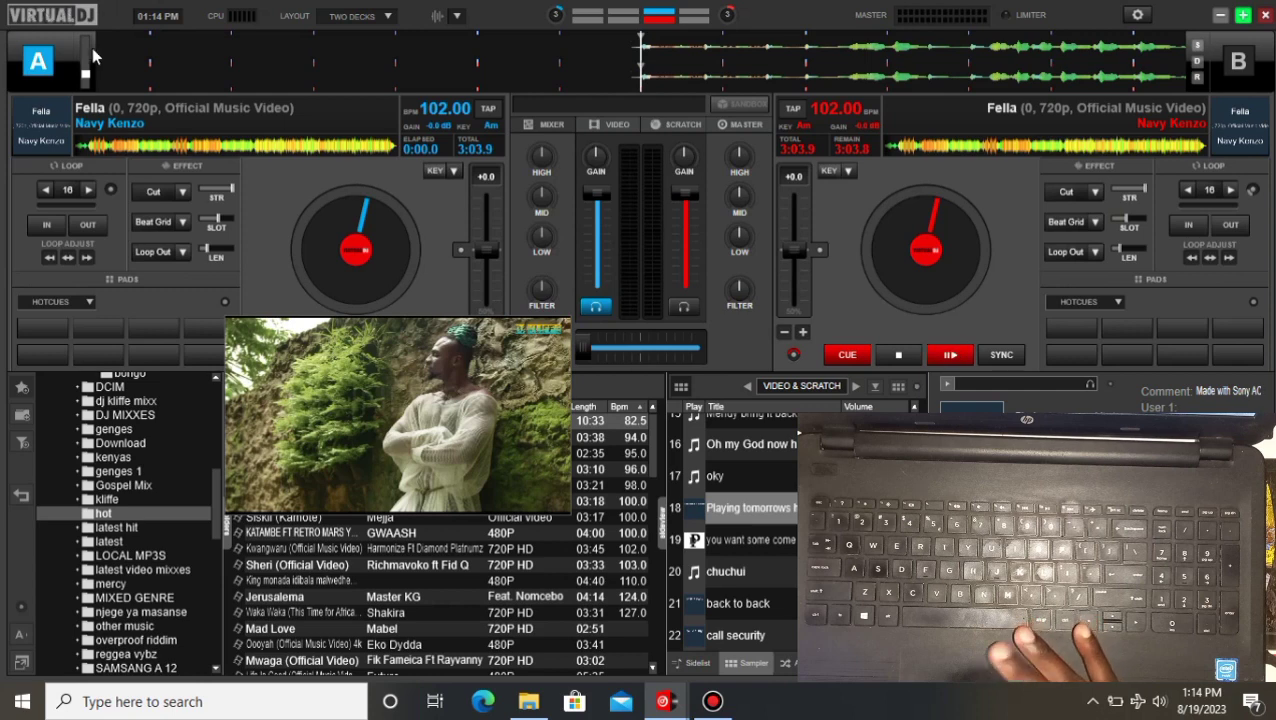
key("space")
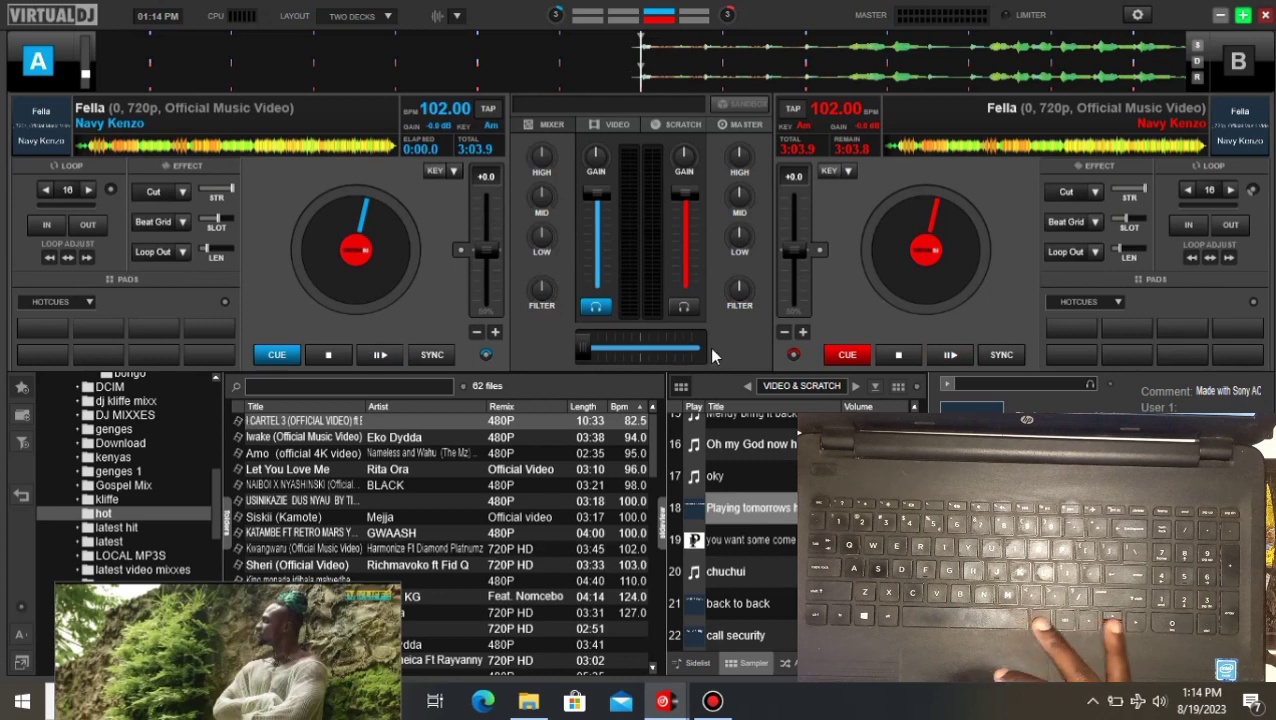
left_click(1136, 16)
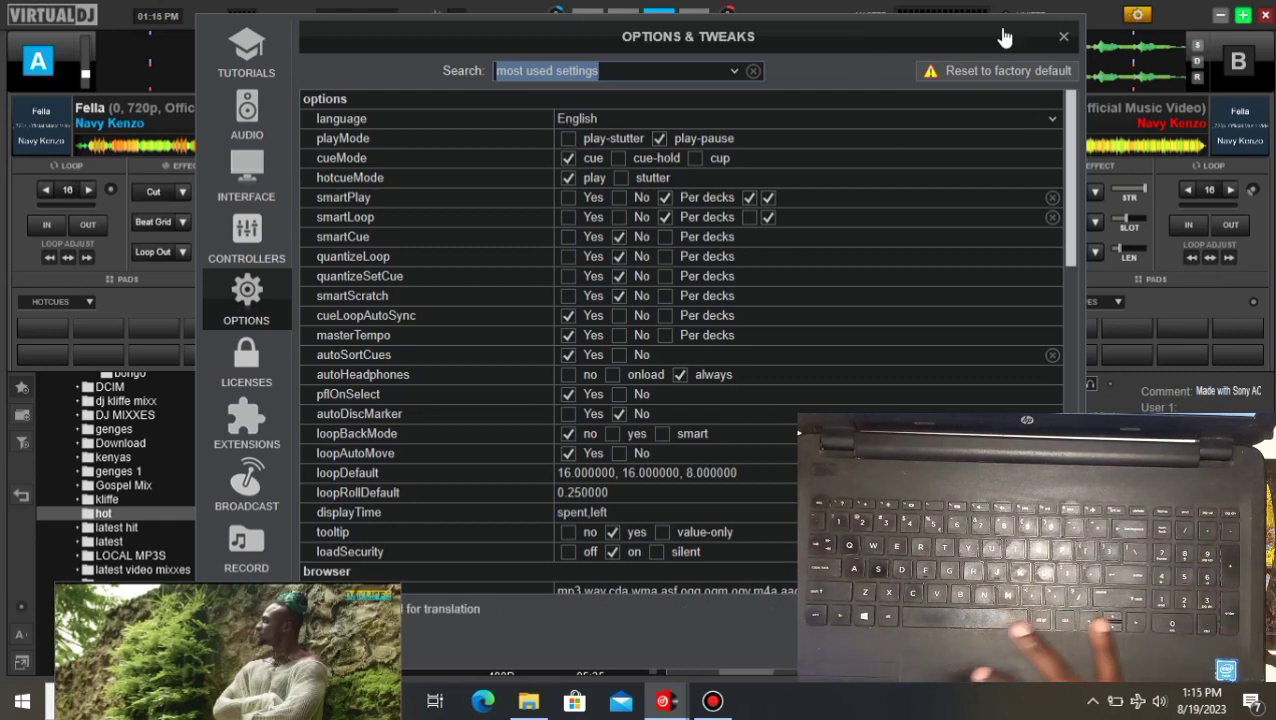
left_click(1064, 37)
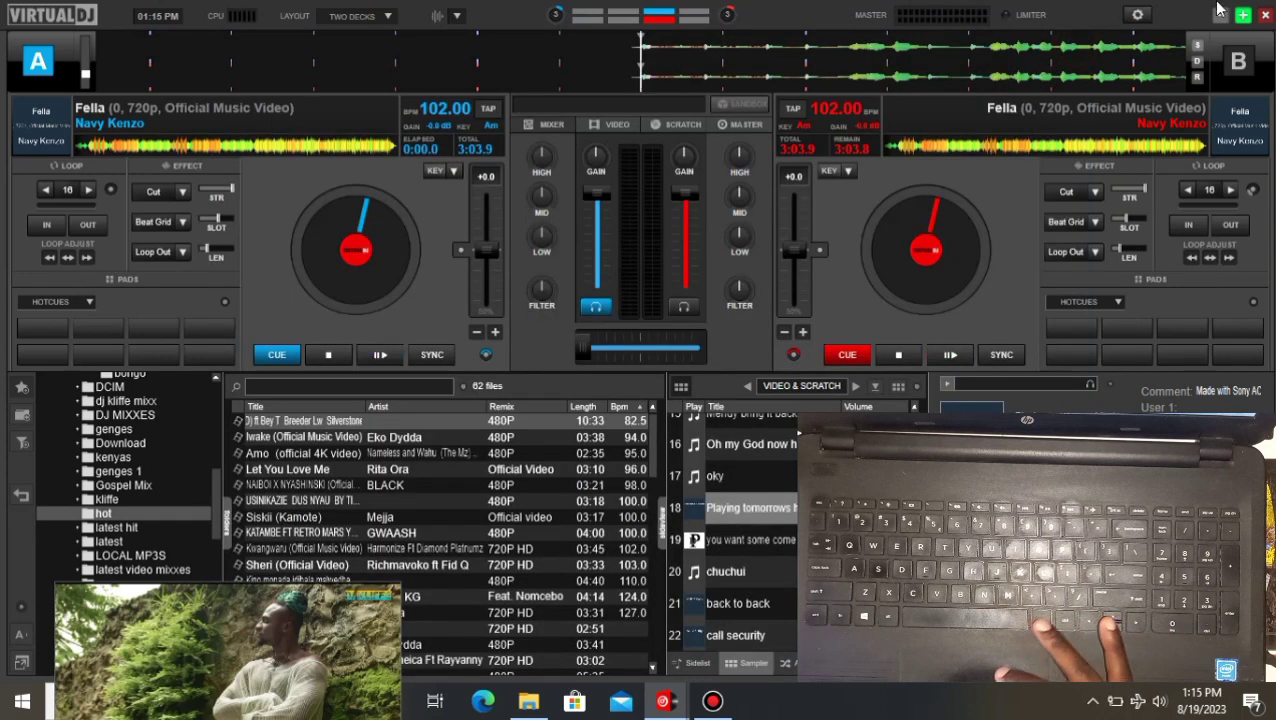
left_click(1136, 16)
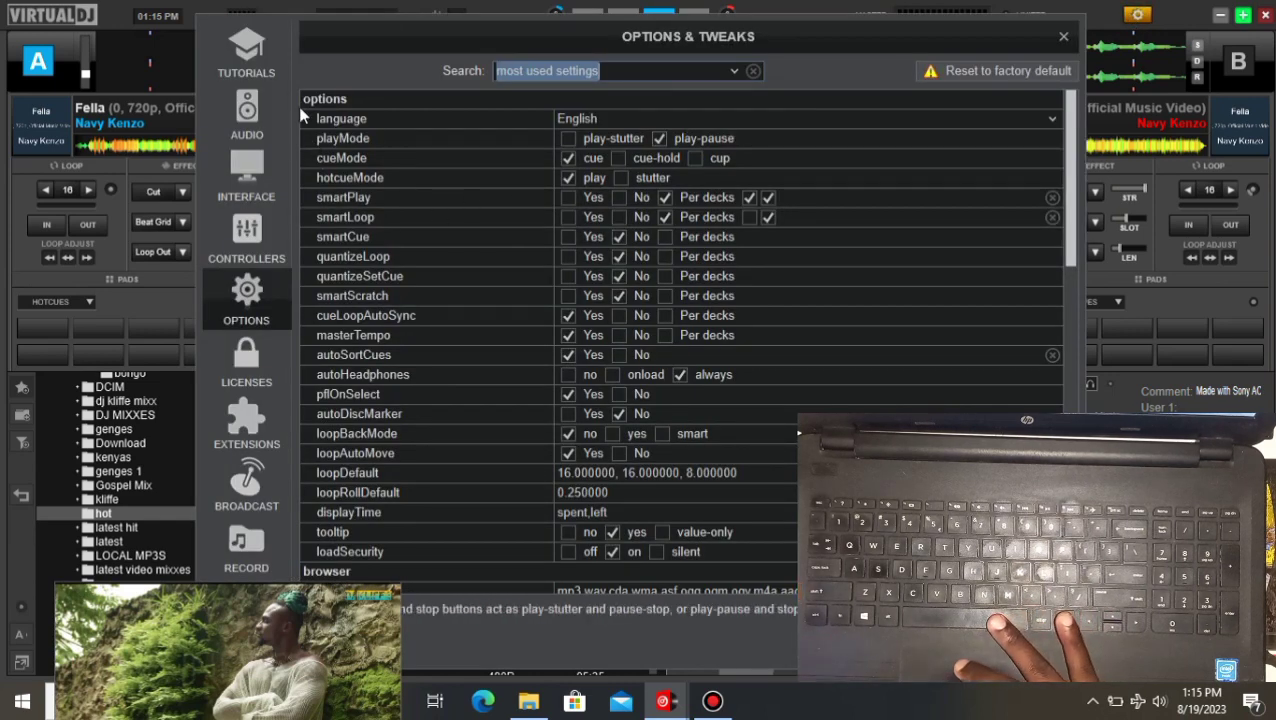
Load the factory default keyboard mapping on the Controllers page
left_click(243, 257)
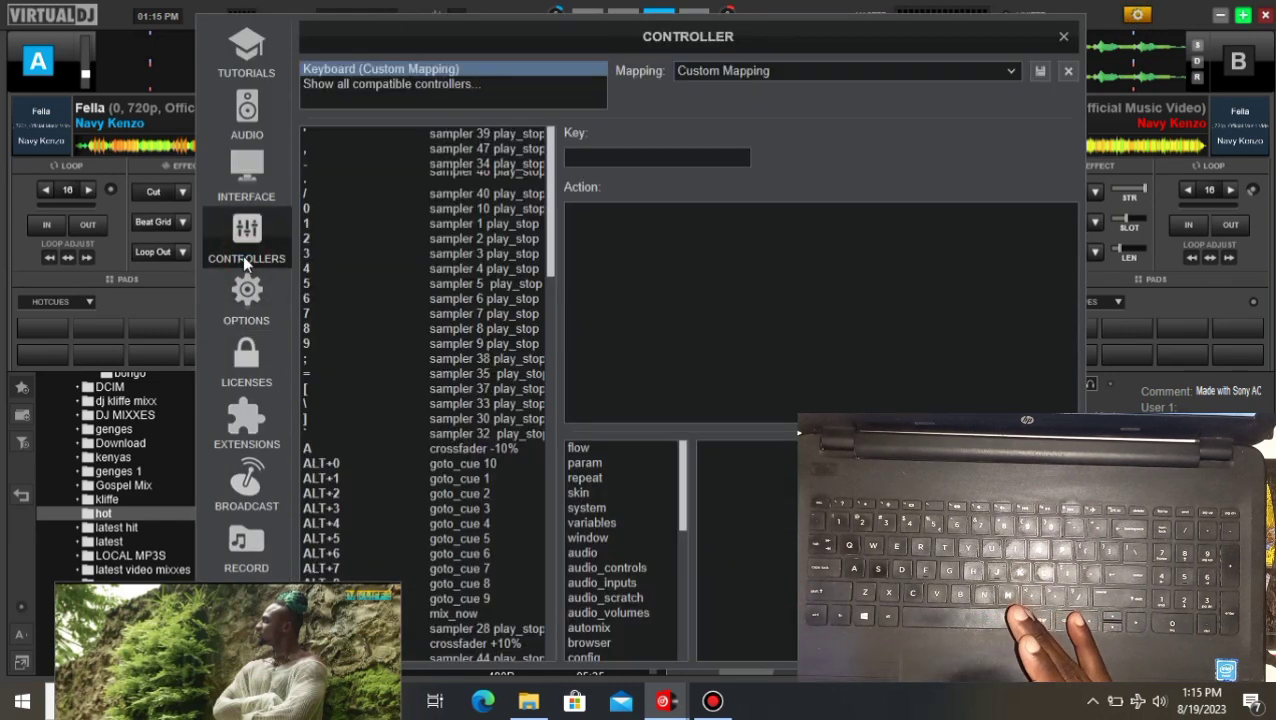
left_click(1011, 72)
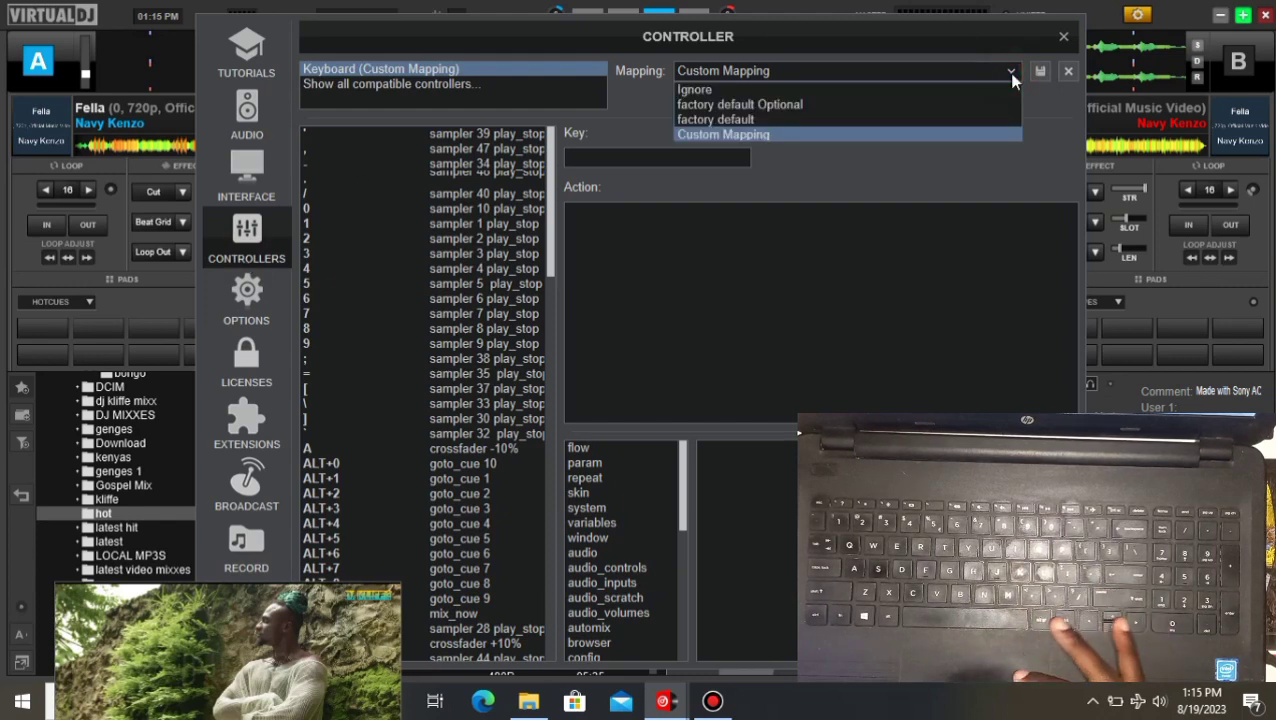
left_click(752, 119)
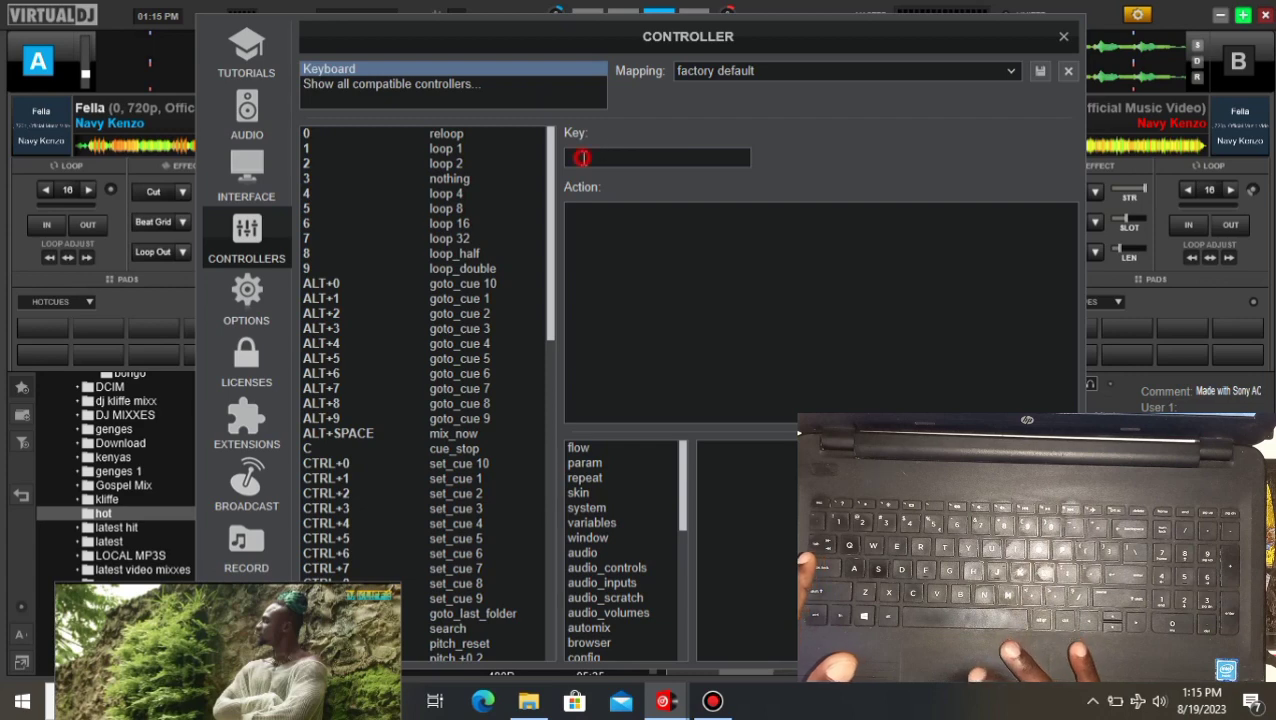
Look up the default actions for keys 1, 2, C, Q, 0 and Return
key("1")
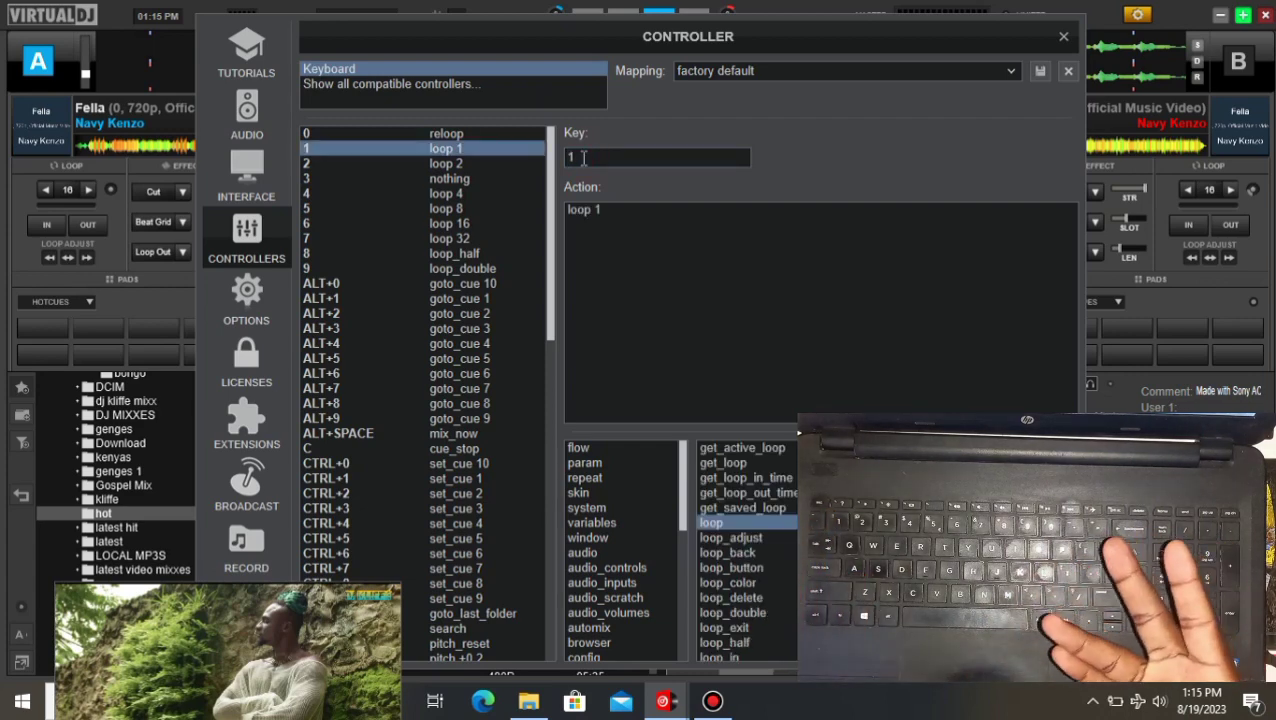
key("2")
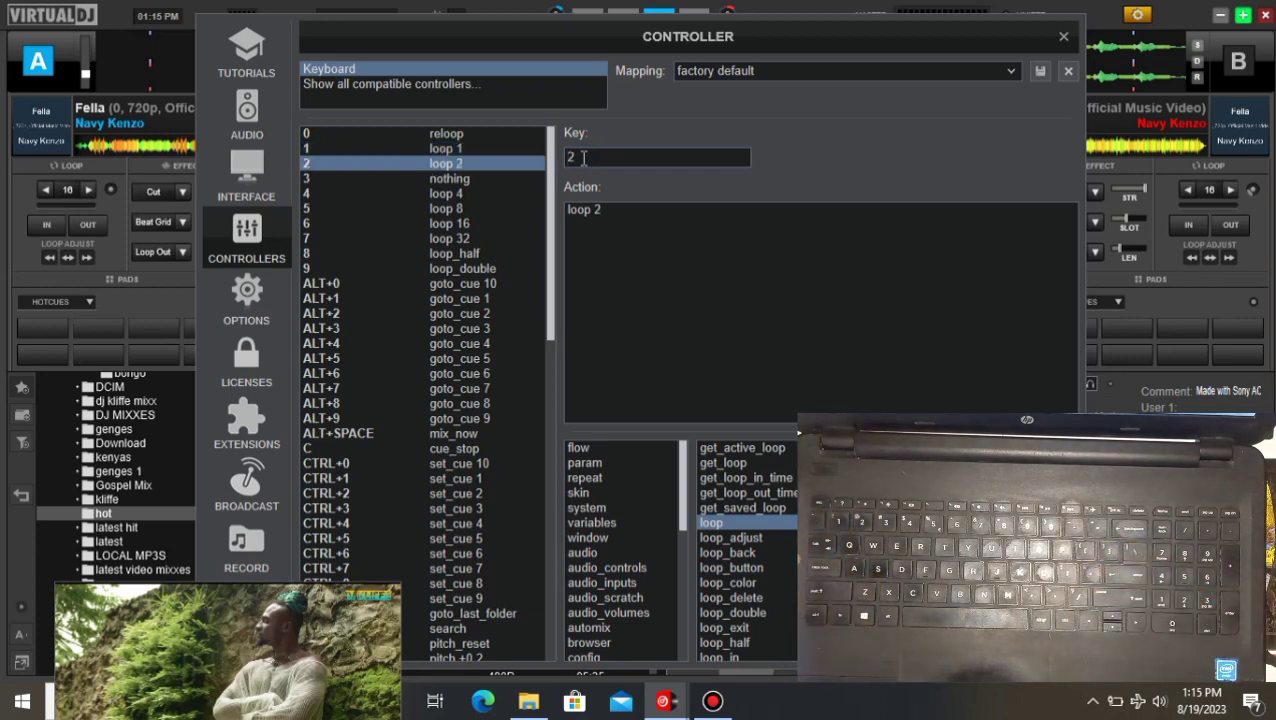
key("c")
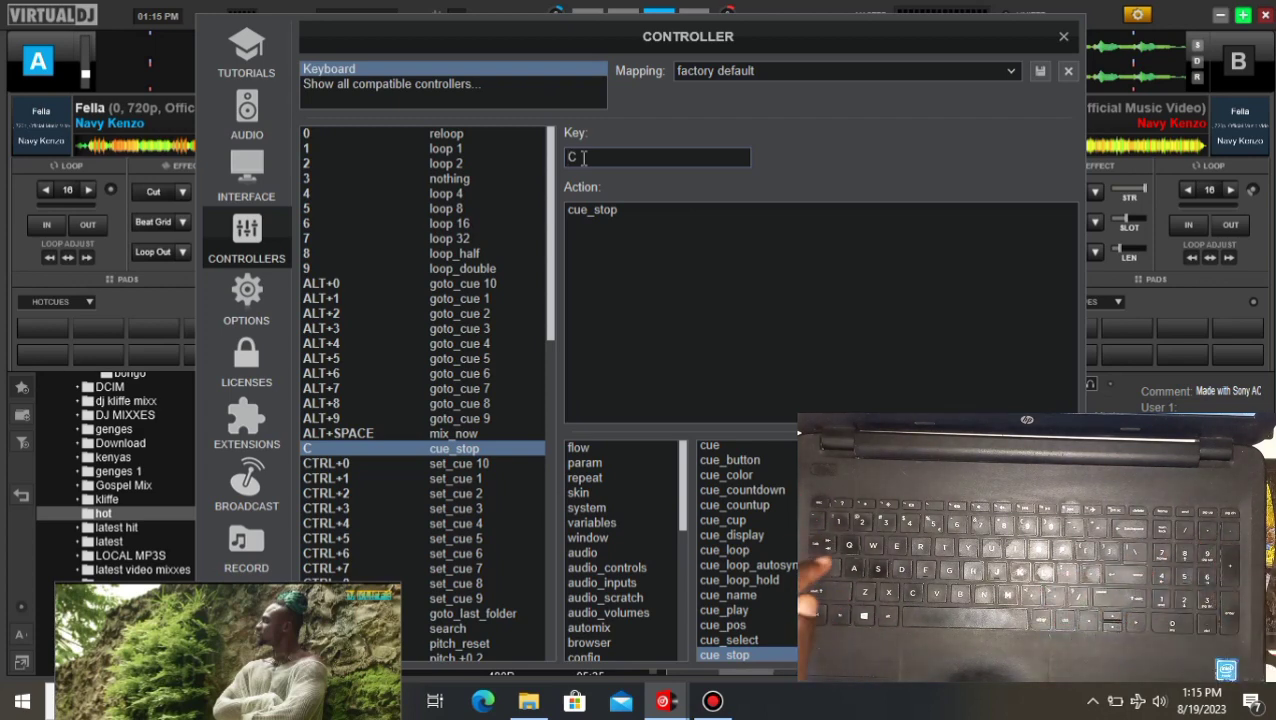
key("q")
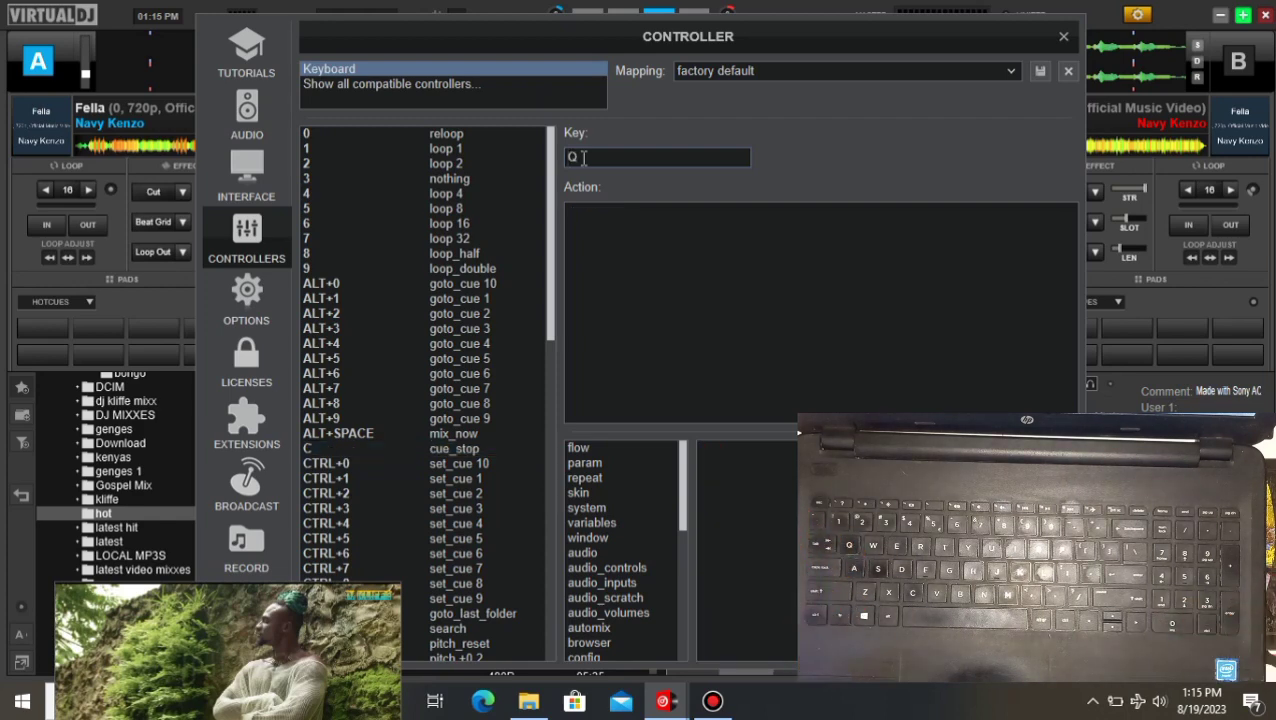
key("0")
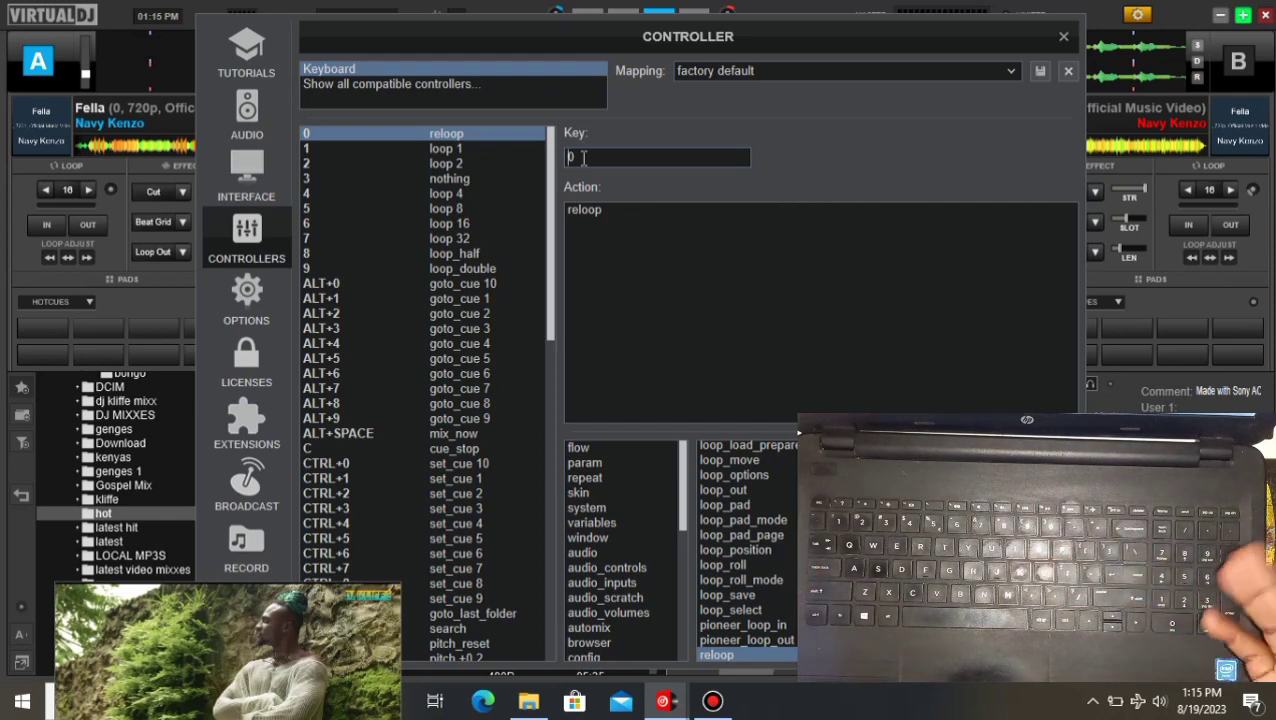
key("Return")
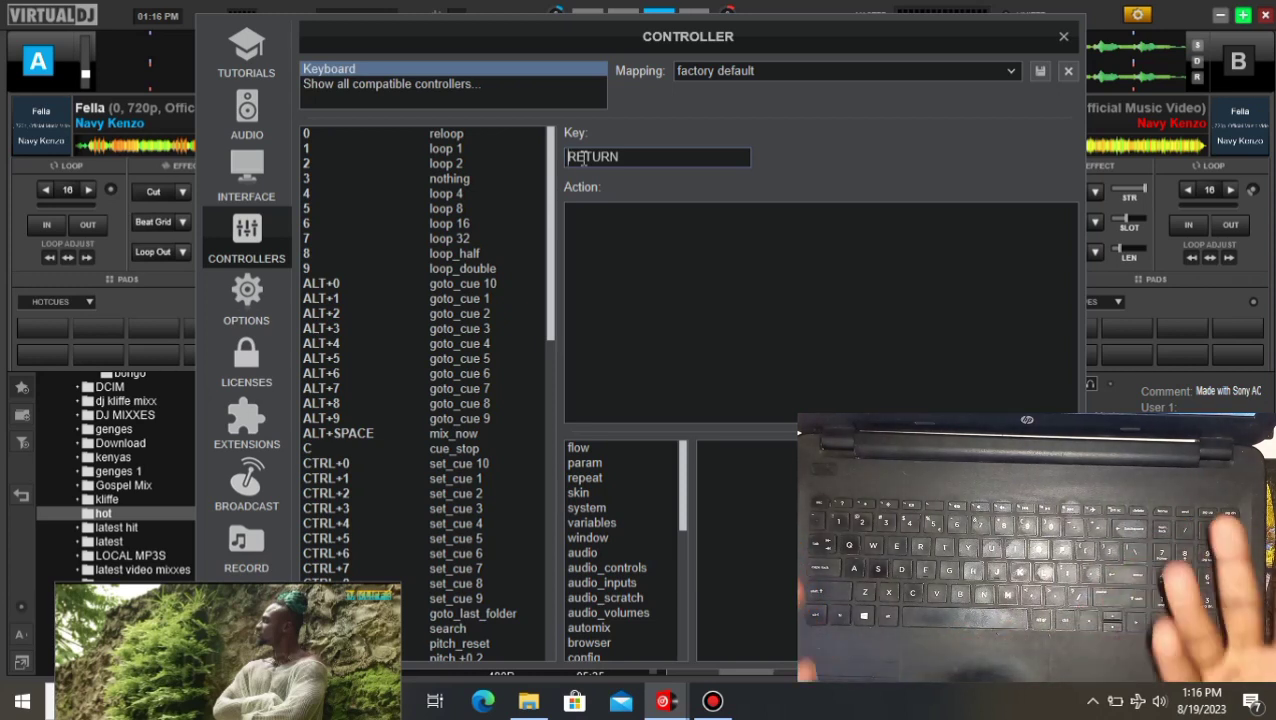
left_click(1004, 68)
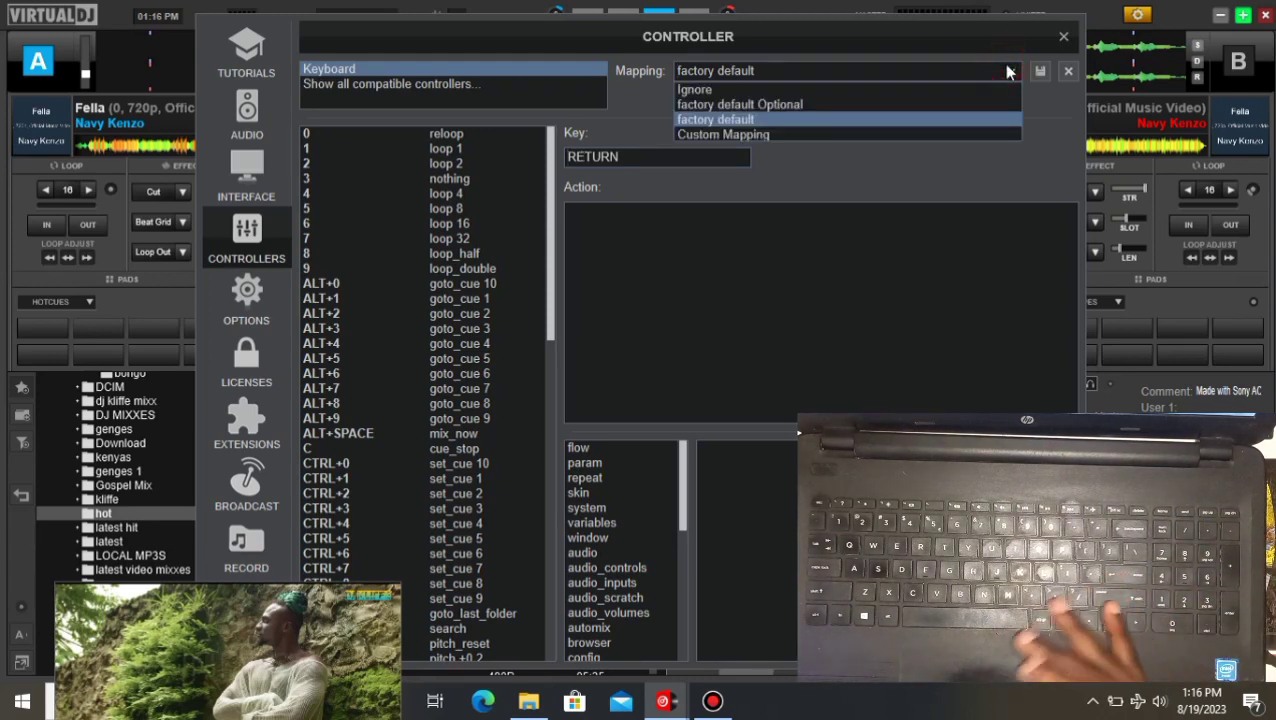
Switch back to Custom Mapping and erase key 1's 'sampler 1 play_stop' action
left_click(738, 136)
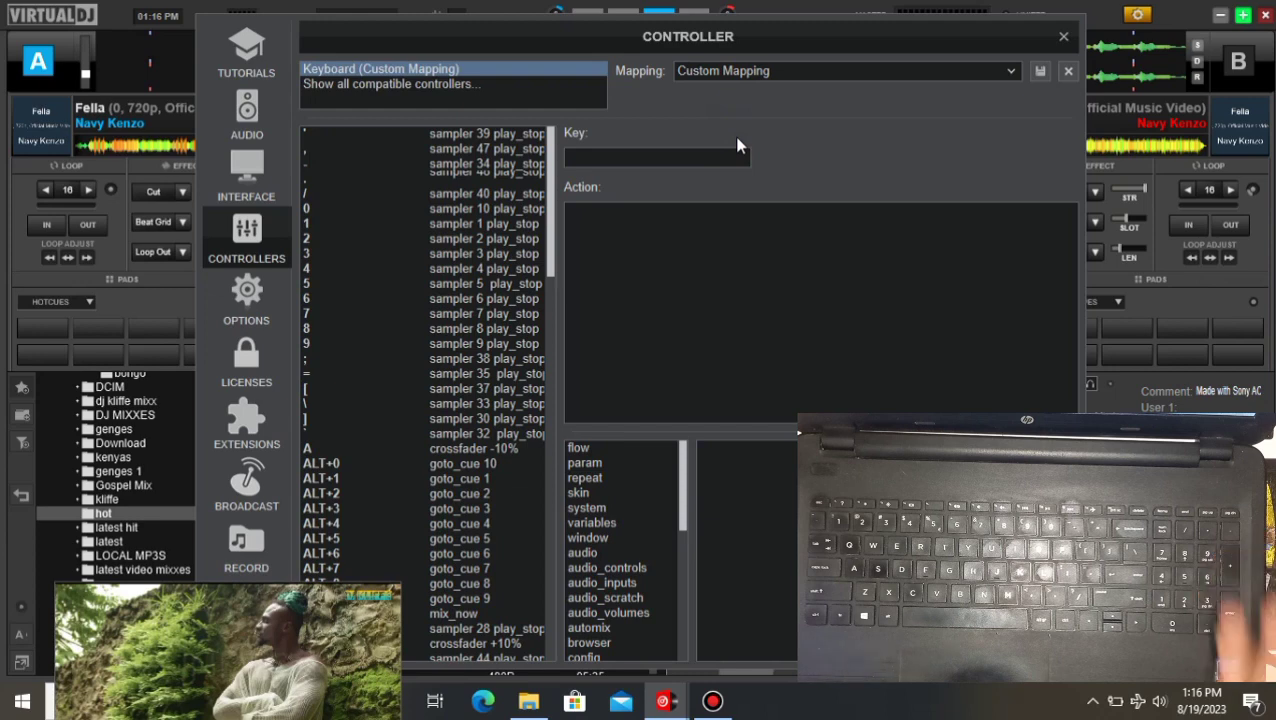
left_click(632, 157)
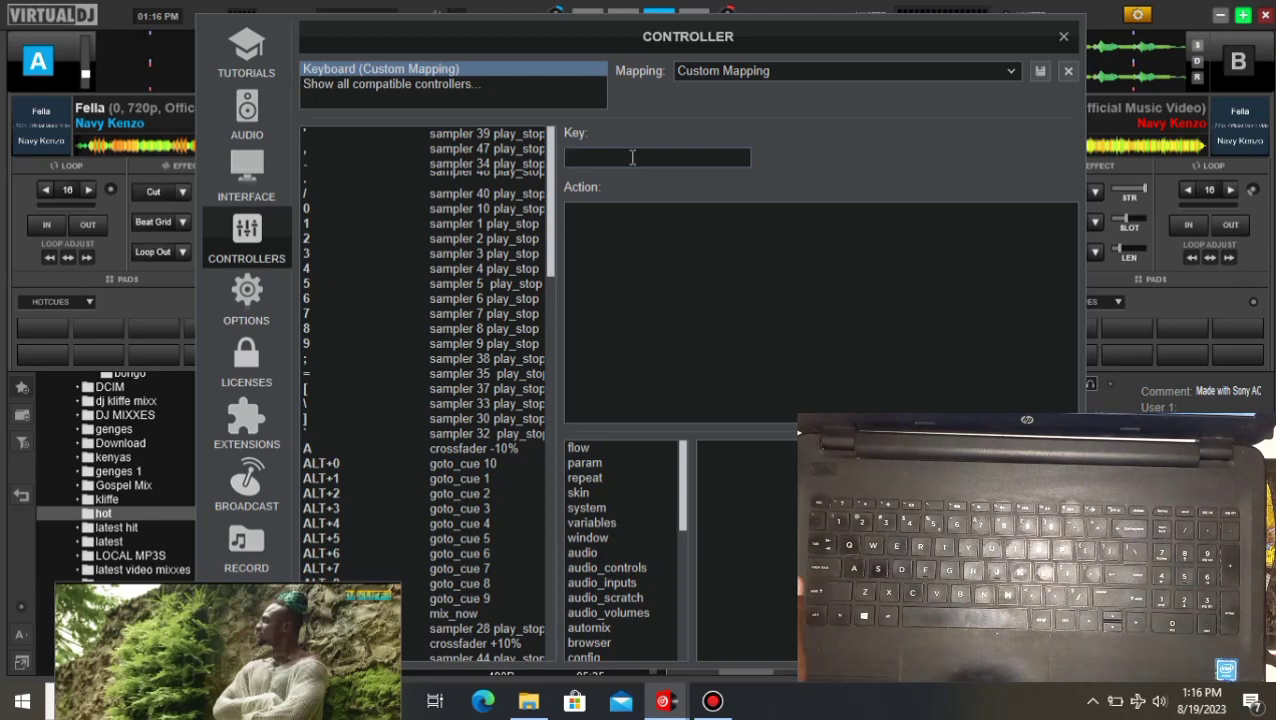
key("1")
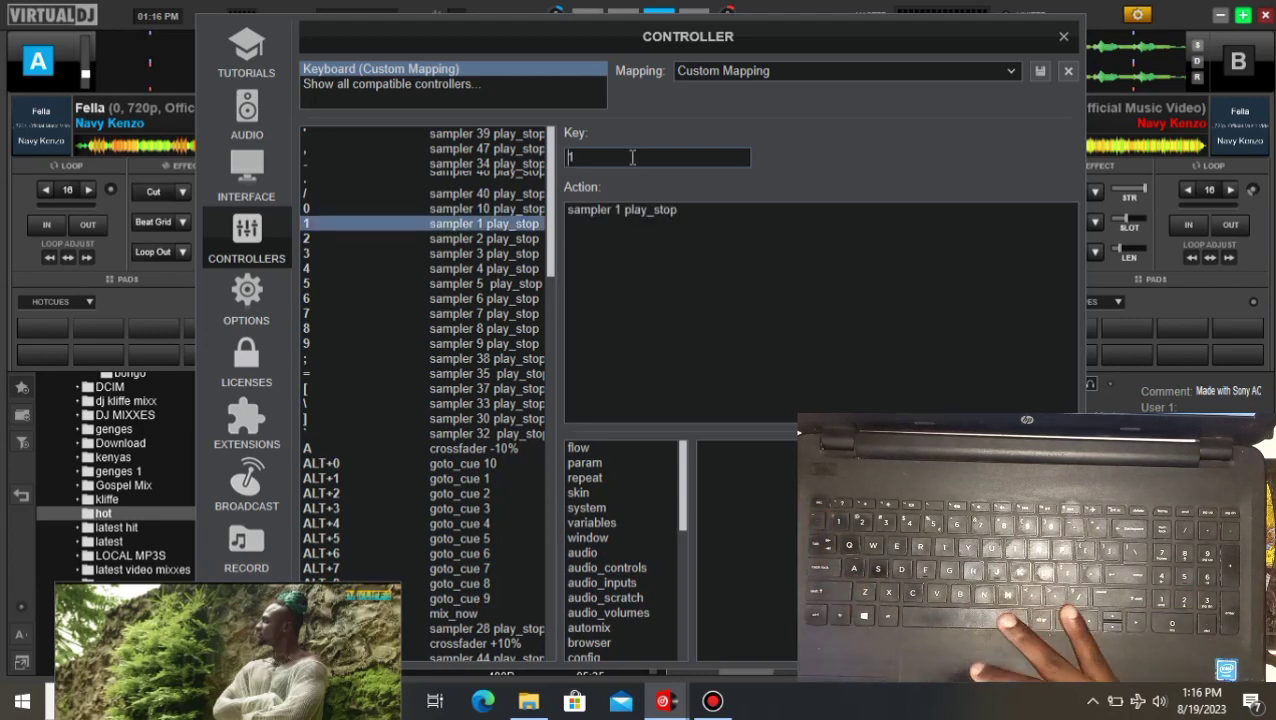
key("BackSpace")
key("BackSpace")
key("BackSpace")
key("BackSpace")
key("BackSpace")
key("BackSpace")
key("BackSpace")
key("BackSpace")
key("BackSpace")
key("BackSpace")
key("BackSpace")
key("BackSpace")
key("BackSpace")
key("BackSpace")
key("BackSpace")
key("BackSpace")
key("BackSpace")
key("BackSpace")
key("BackSpace")
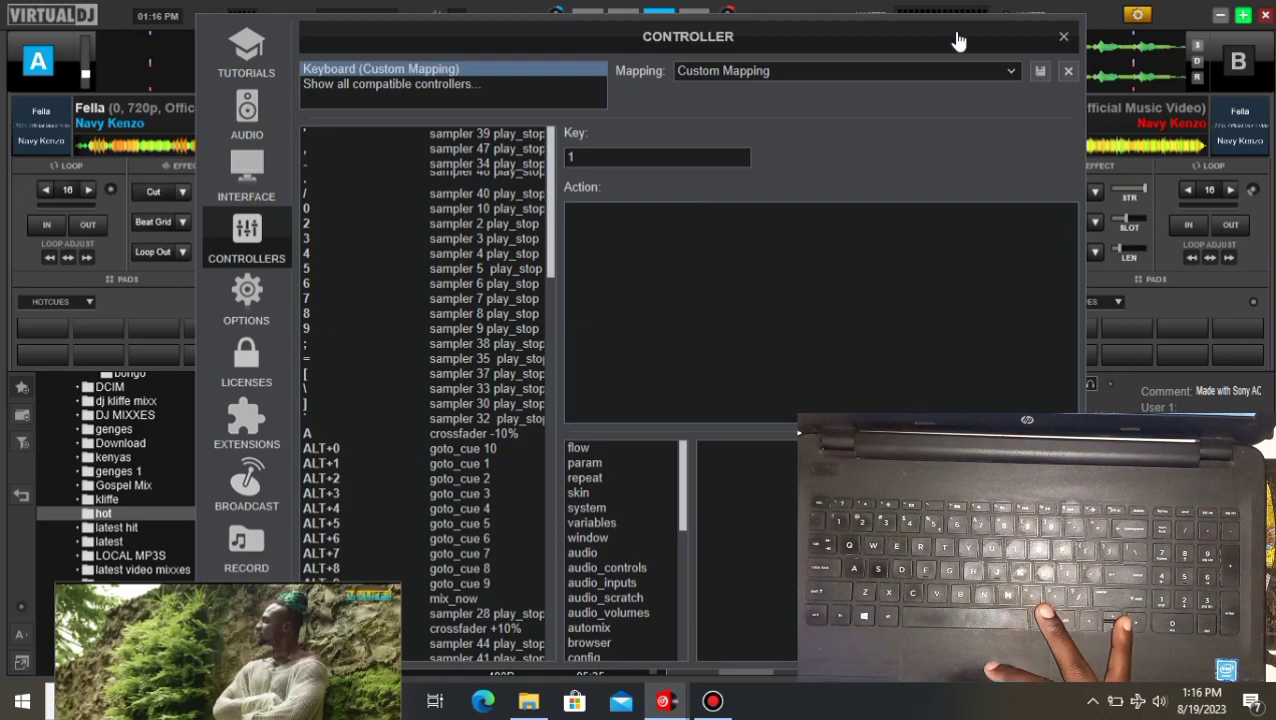
left_click_drag(935, 48, 481, 65)
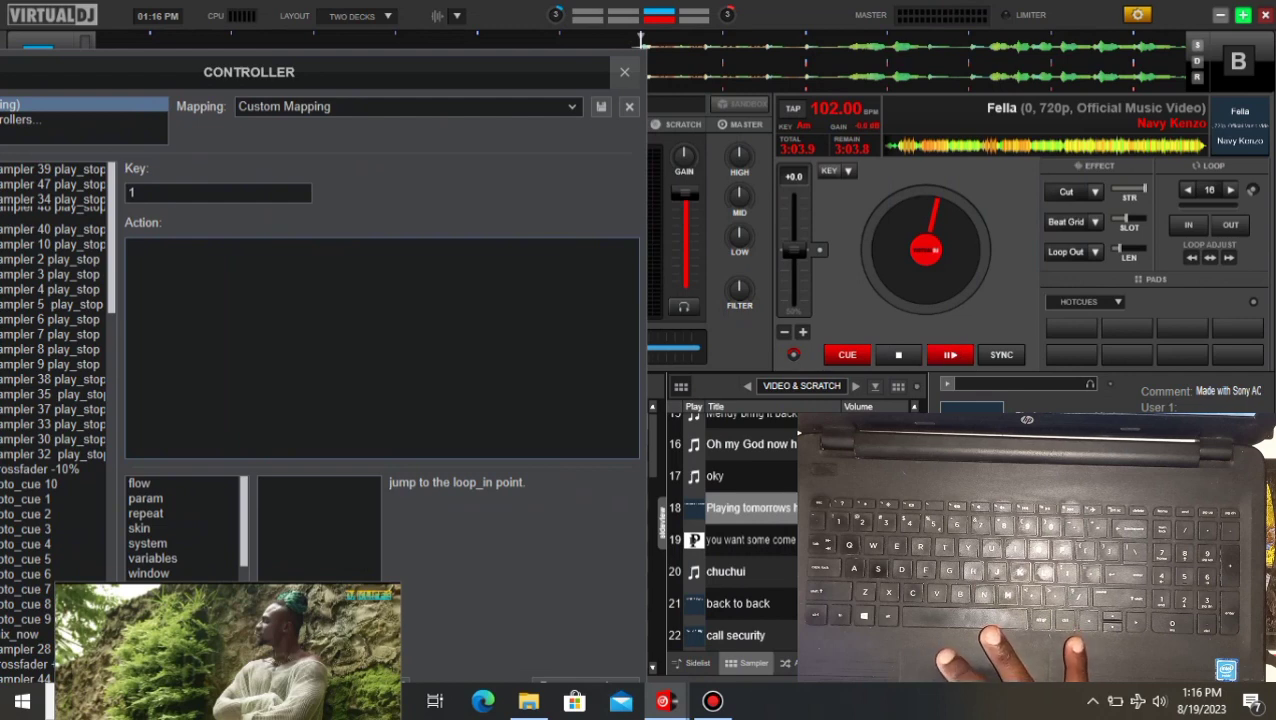
scroll(740, 530, "up", 5)
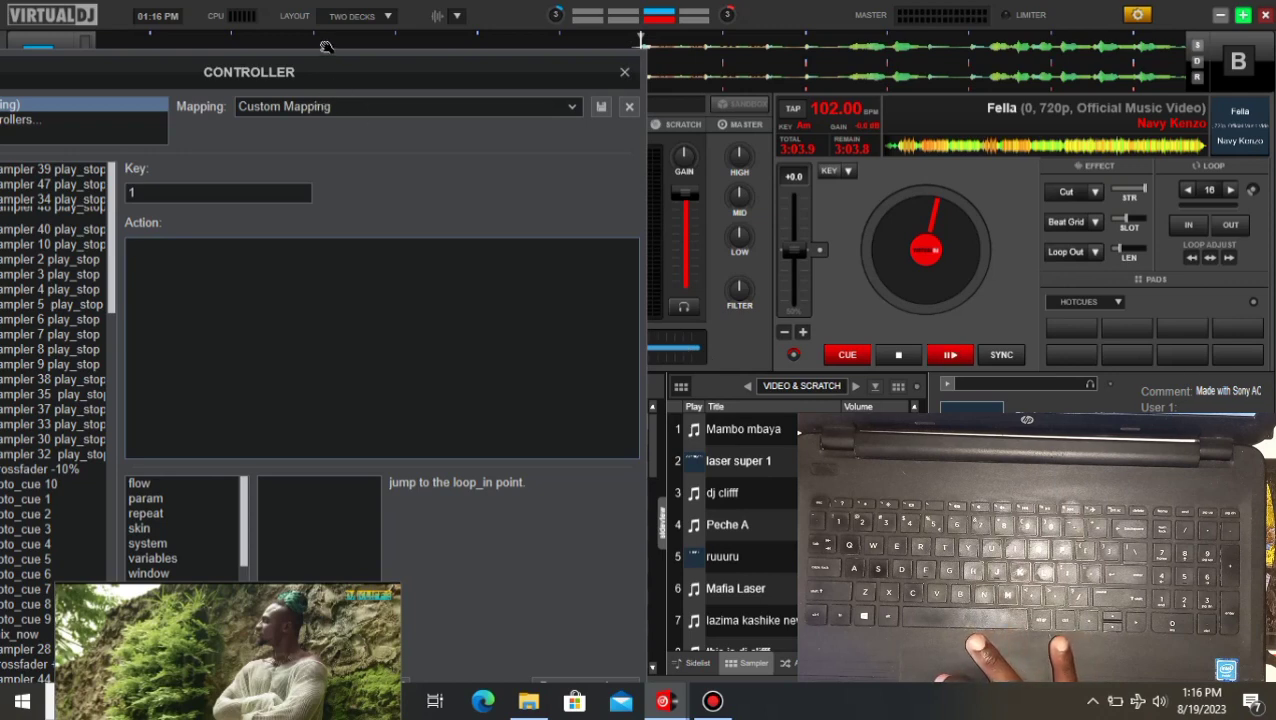
left_click_drag(327, 63, 724, 63)
left_click(577, 184)
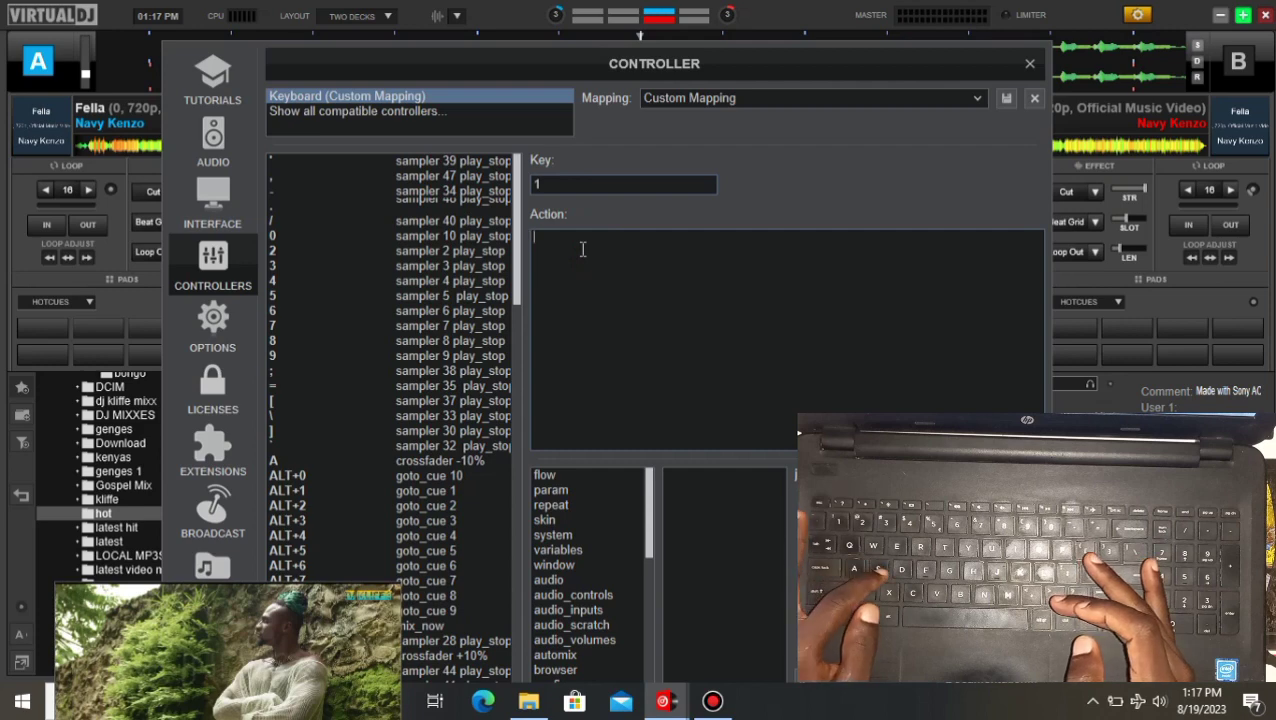
Retype key 1's action as 'sampler 1 play_stop', avoiding the autocomplete suggestion
type("sampl")
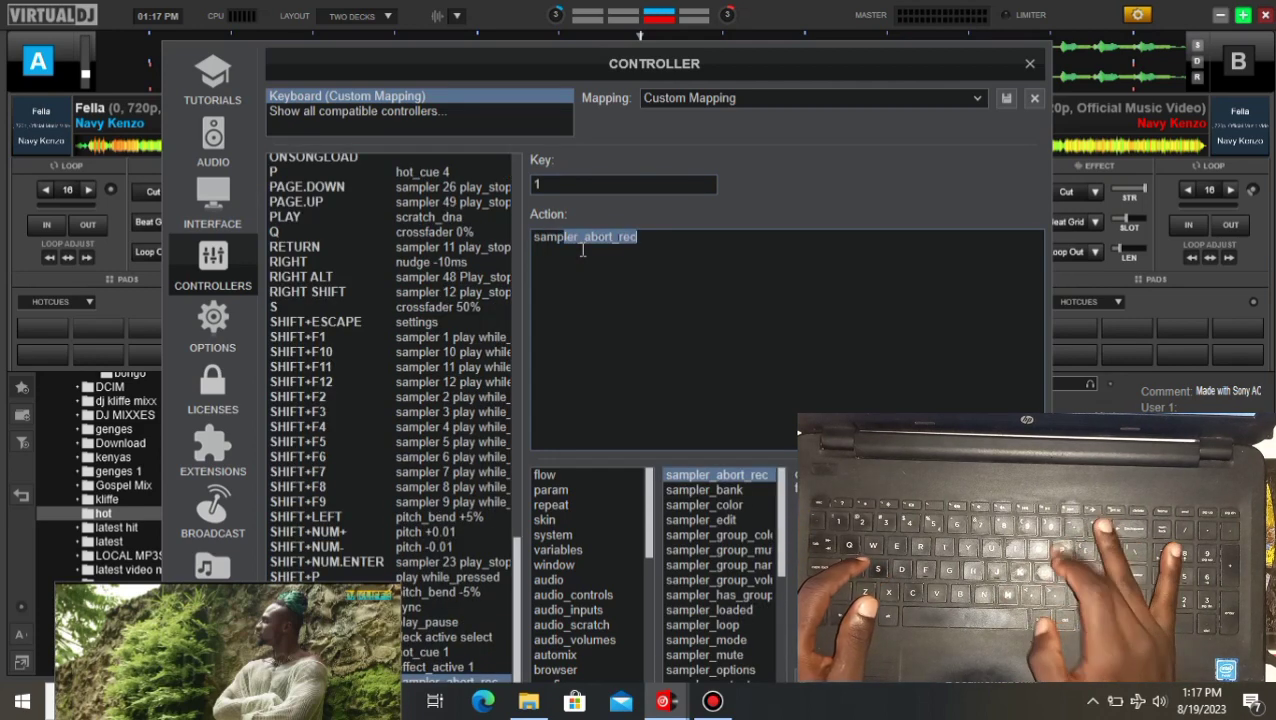
type("er ")
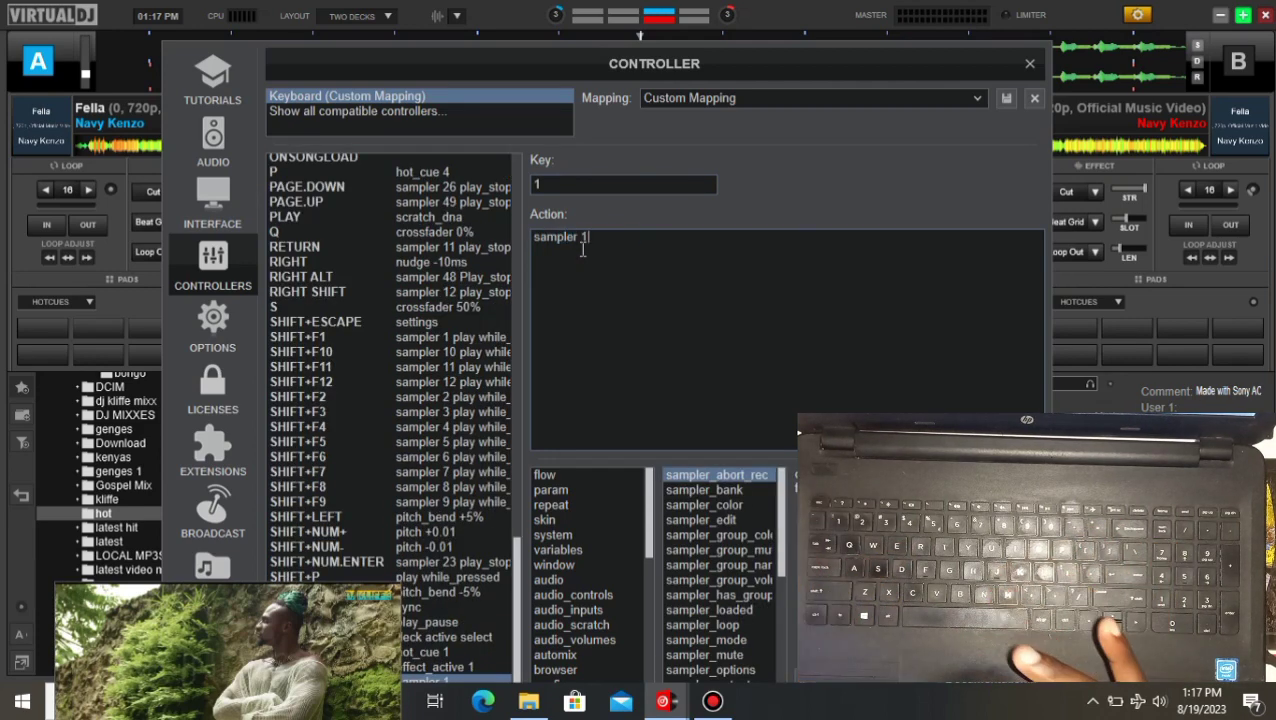
type("1")
key("BackSpace")
key("BackSpace")
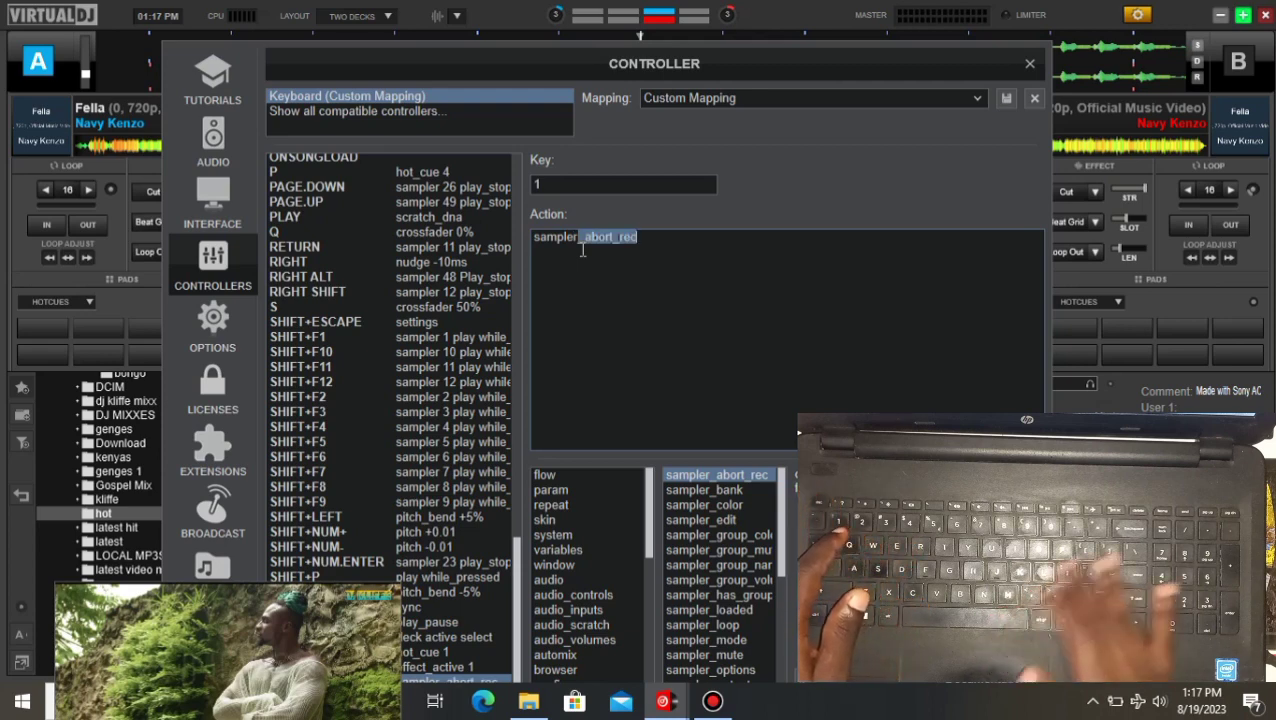
key("BackSpace")
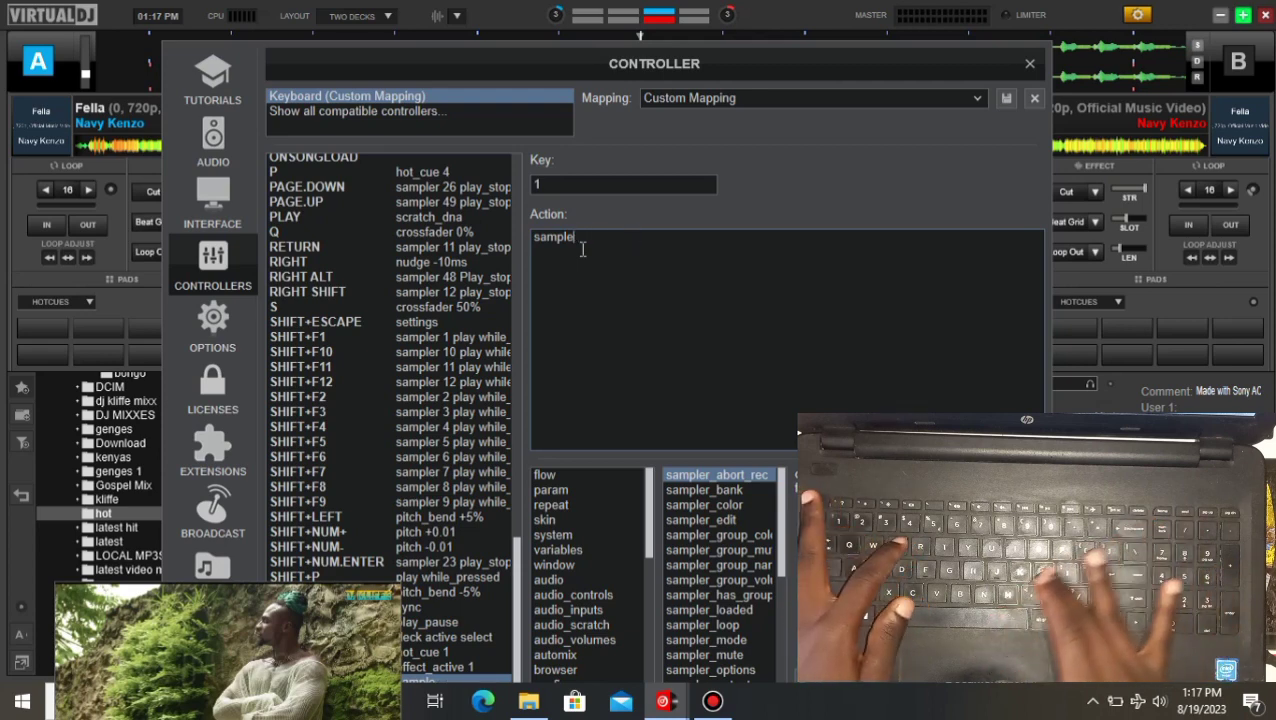
type("r 1")
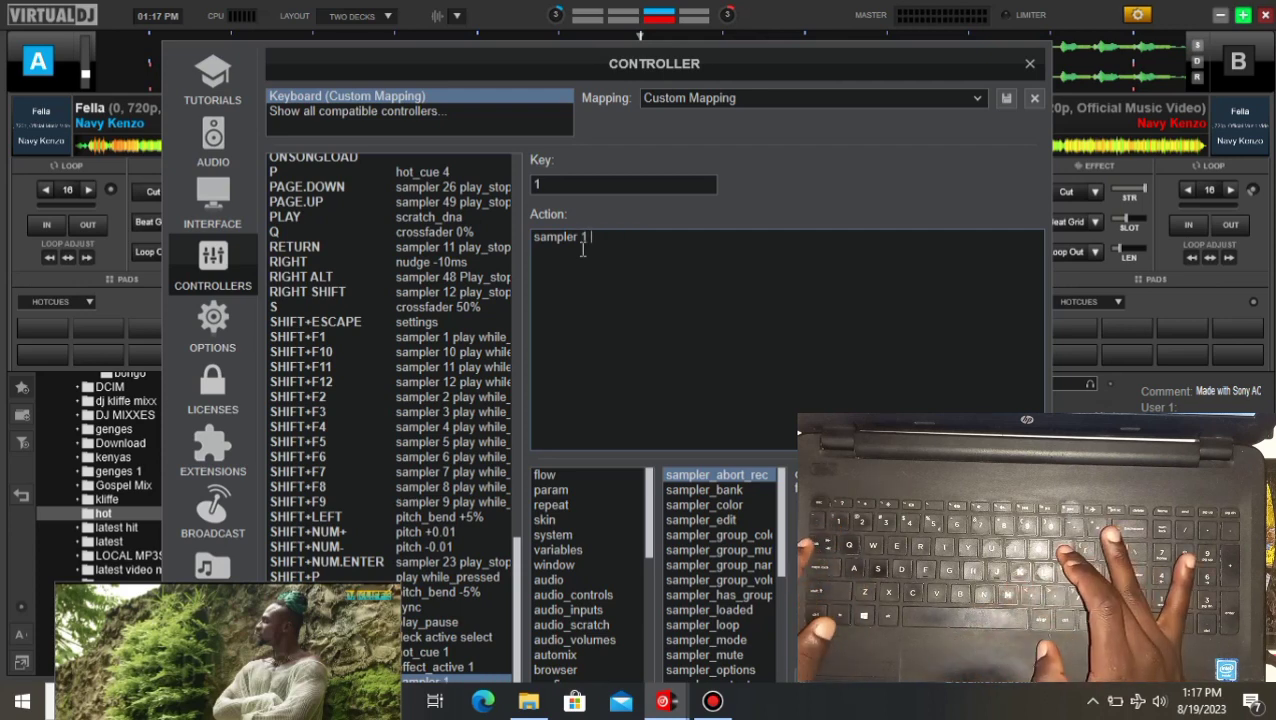
type("play")
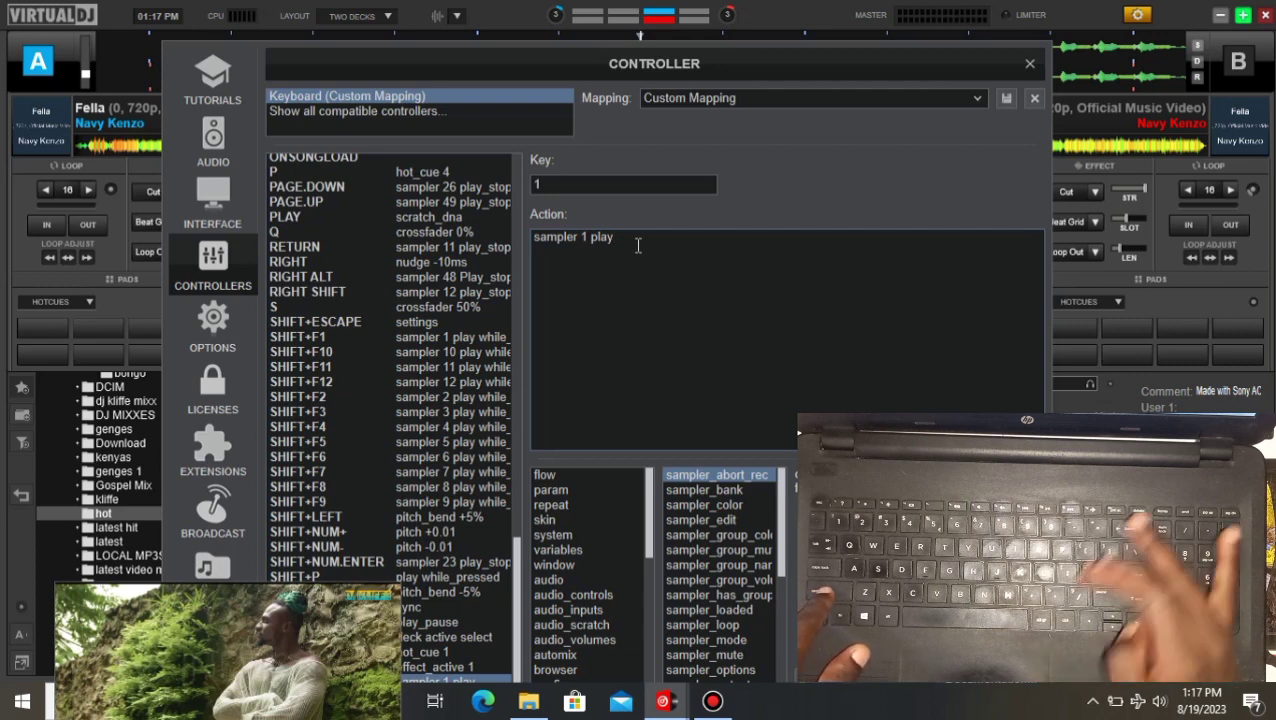
type("_")
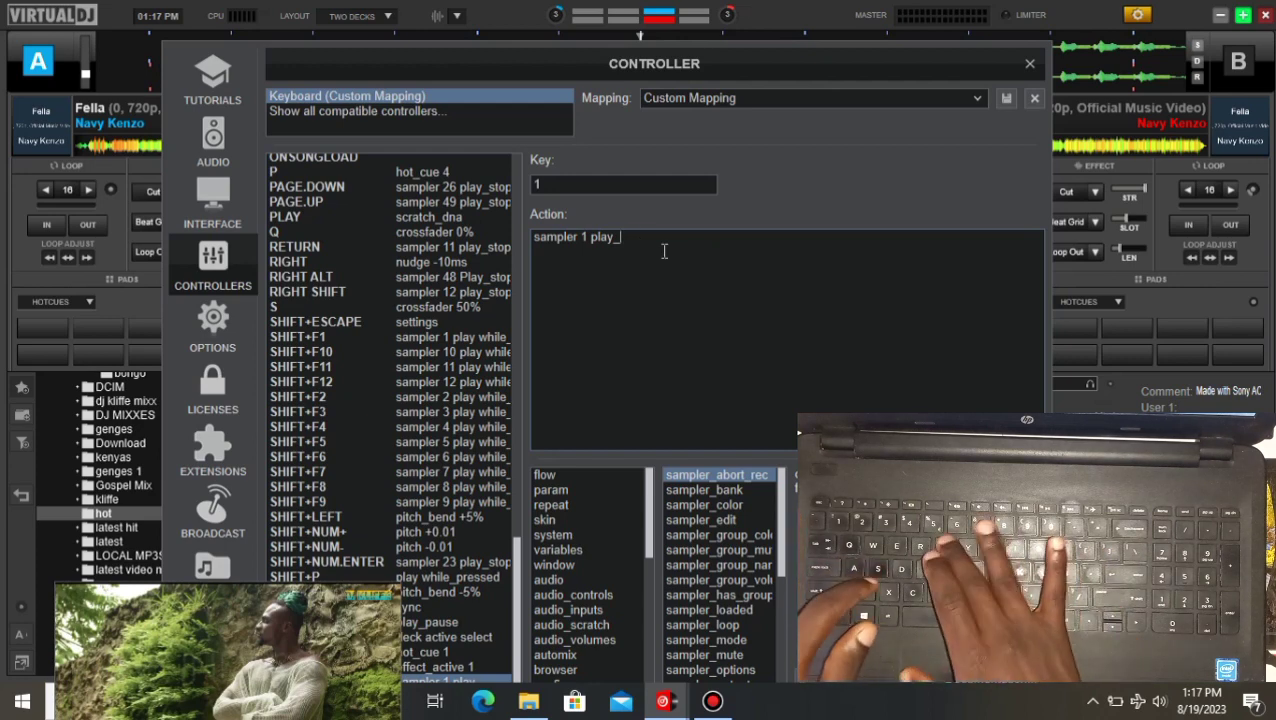
type("ttop")
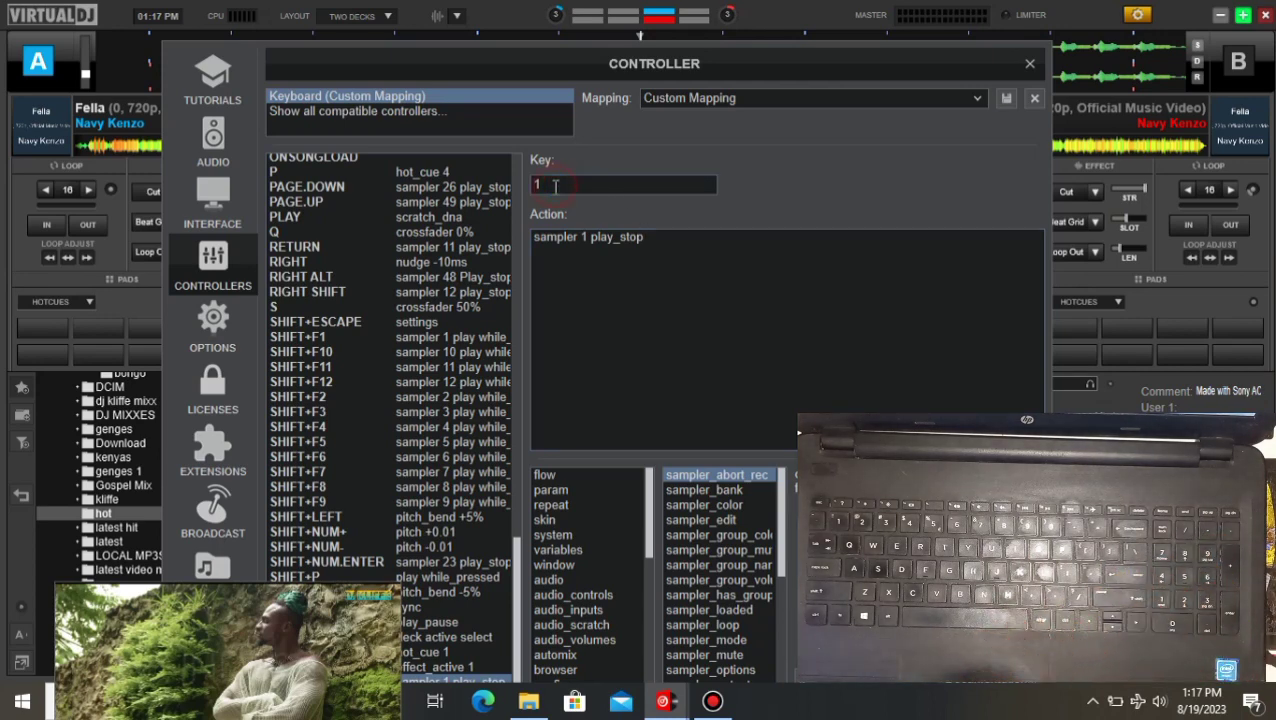
Check key 2's 'sampler 2 play_stop' mapping, then close the Controller settings
key("2")
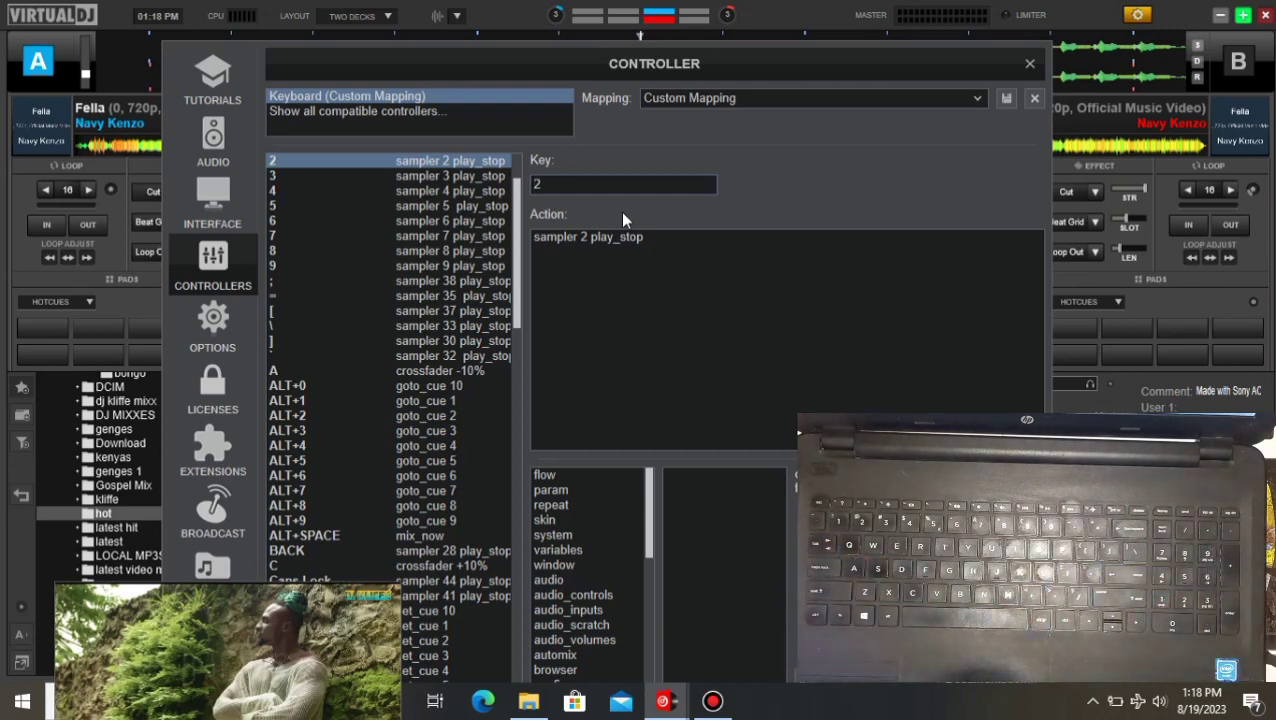
left_click(595, 190)
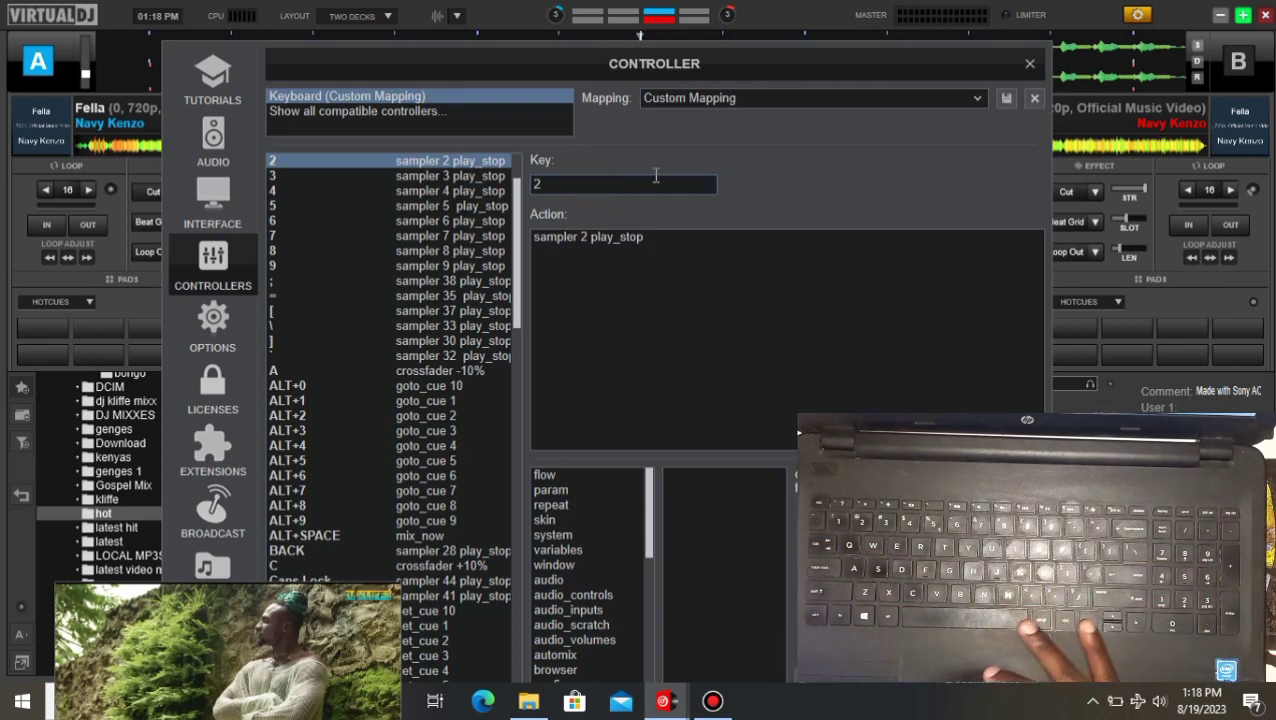
left_click(1027, 69)
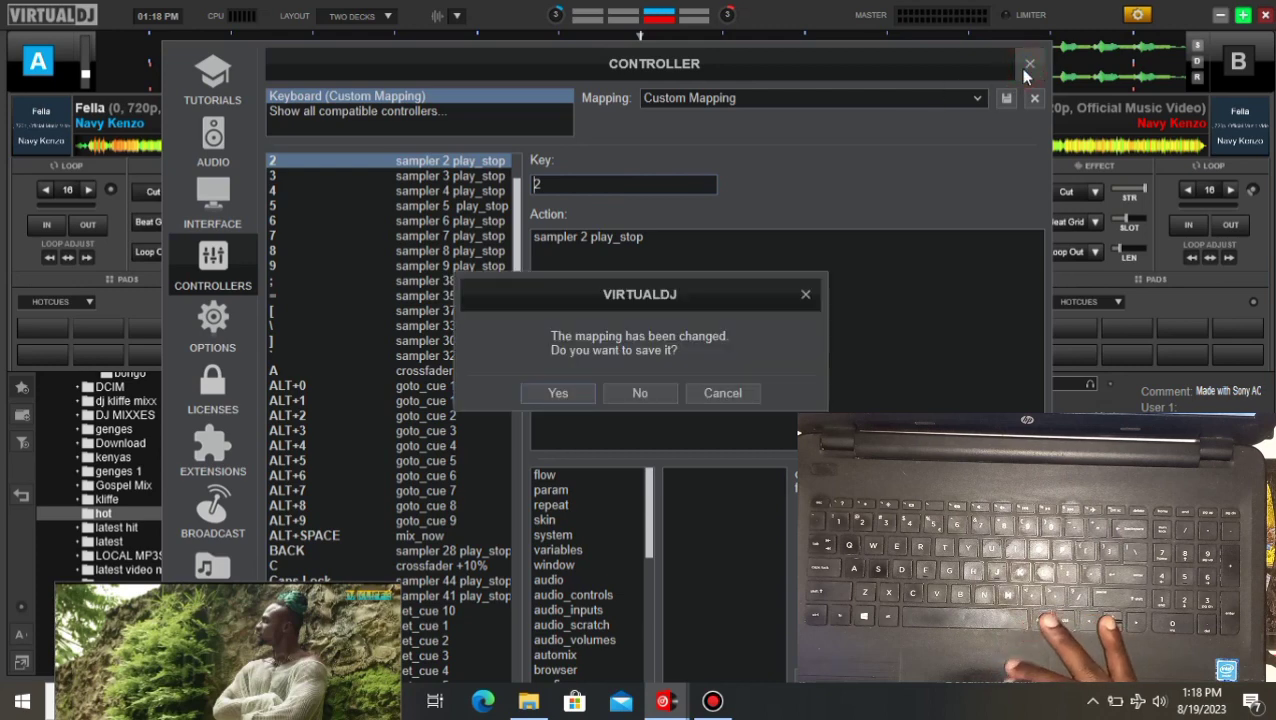
Save the changed keyboard mapping and reopen Settings on the Controllers page
left_click(571, 396)
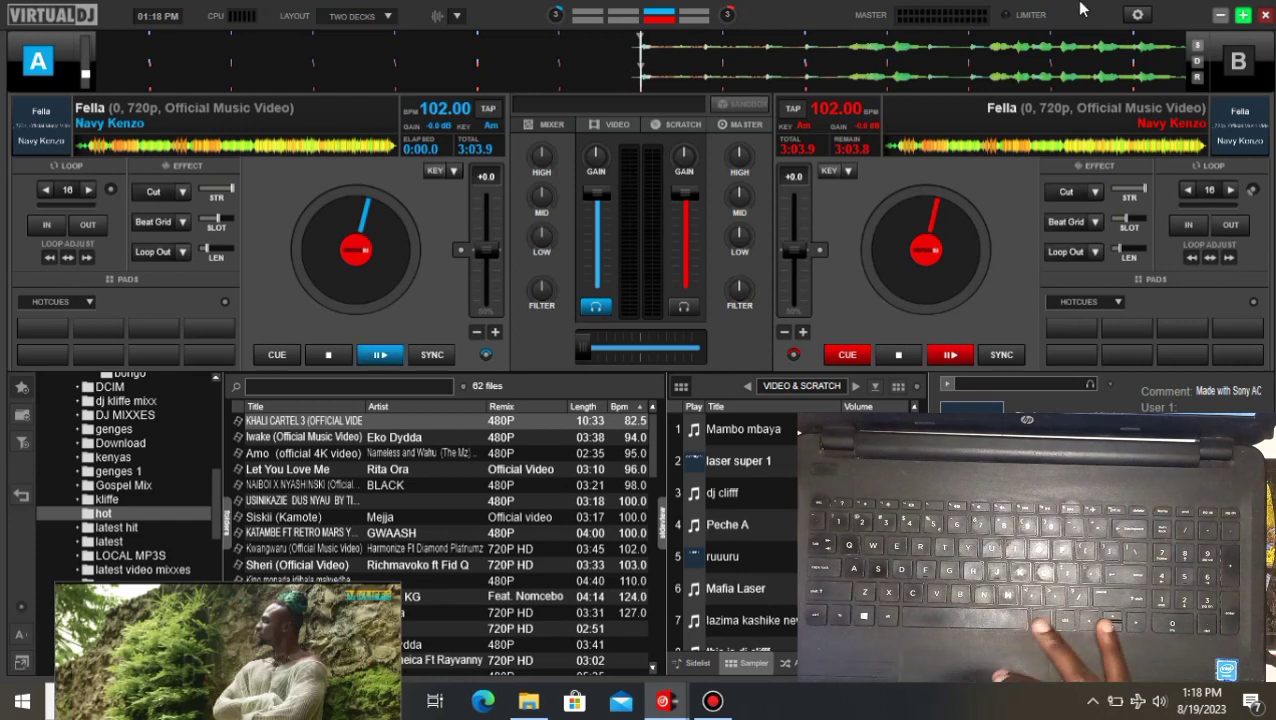
left_click(1137, 15)
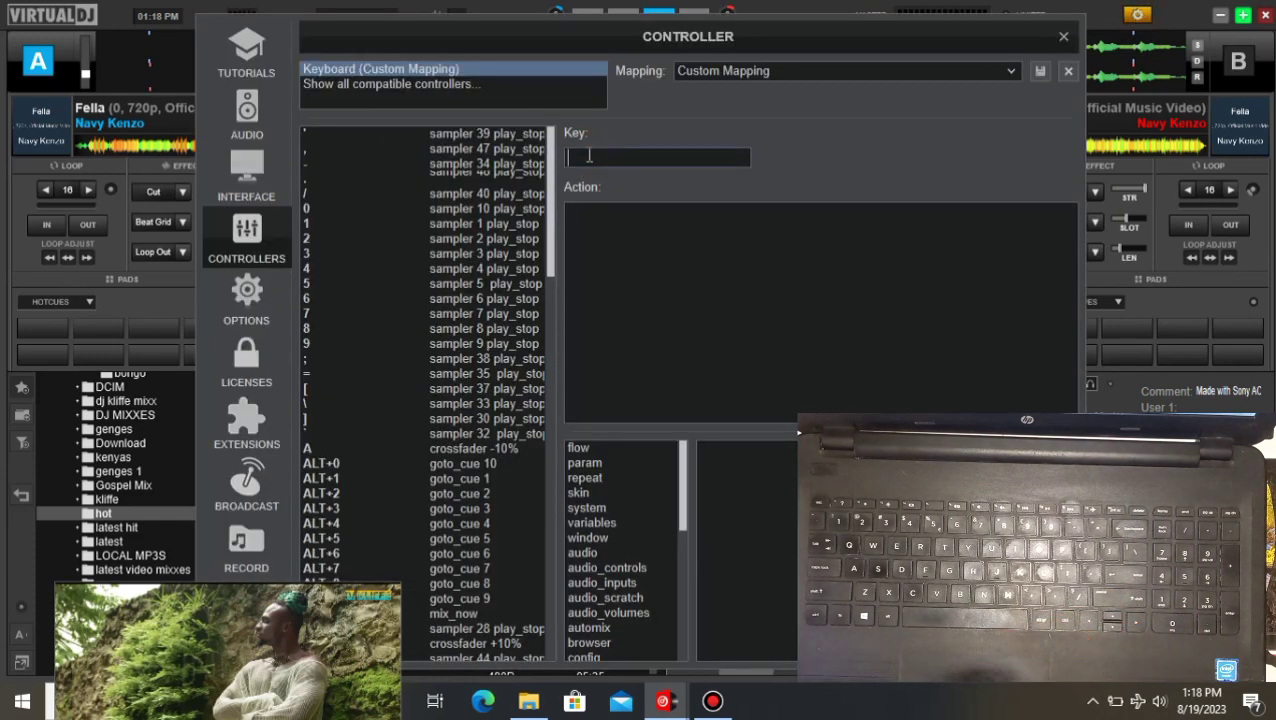
Load the Q key and re-enter its action as 'crossfader 0%'
key("q")
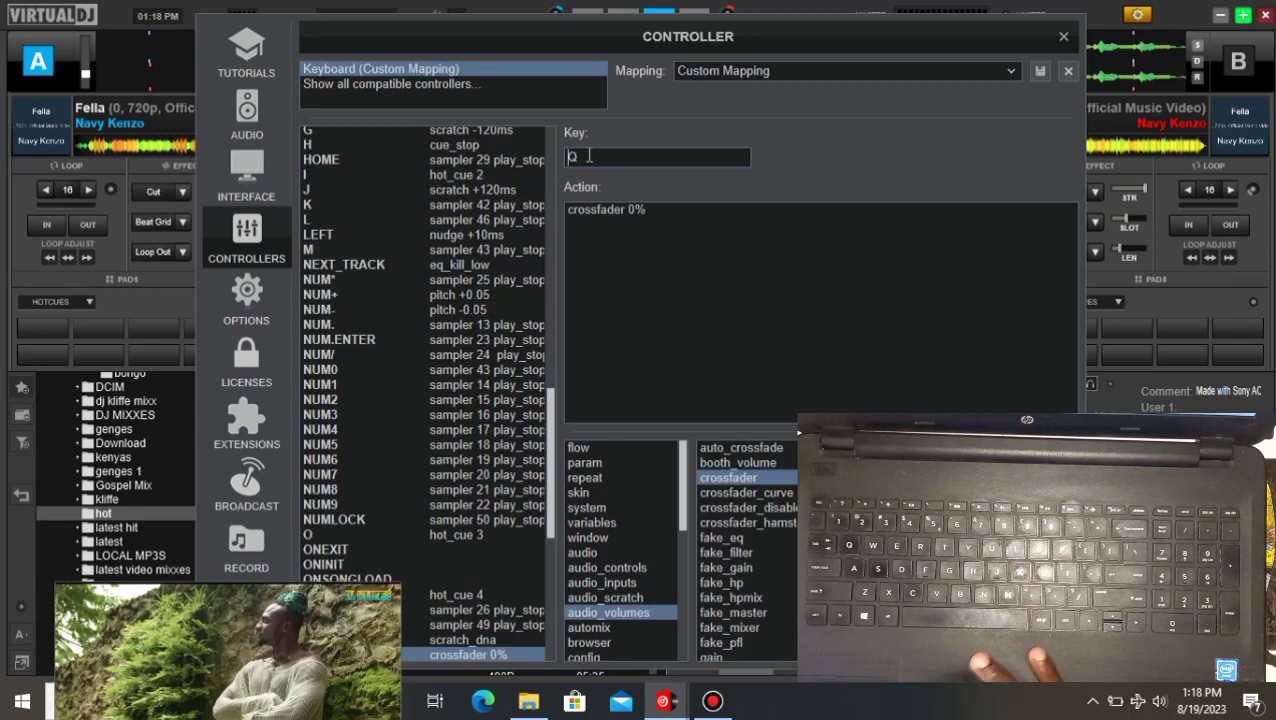
left_click(681, 211)
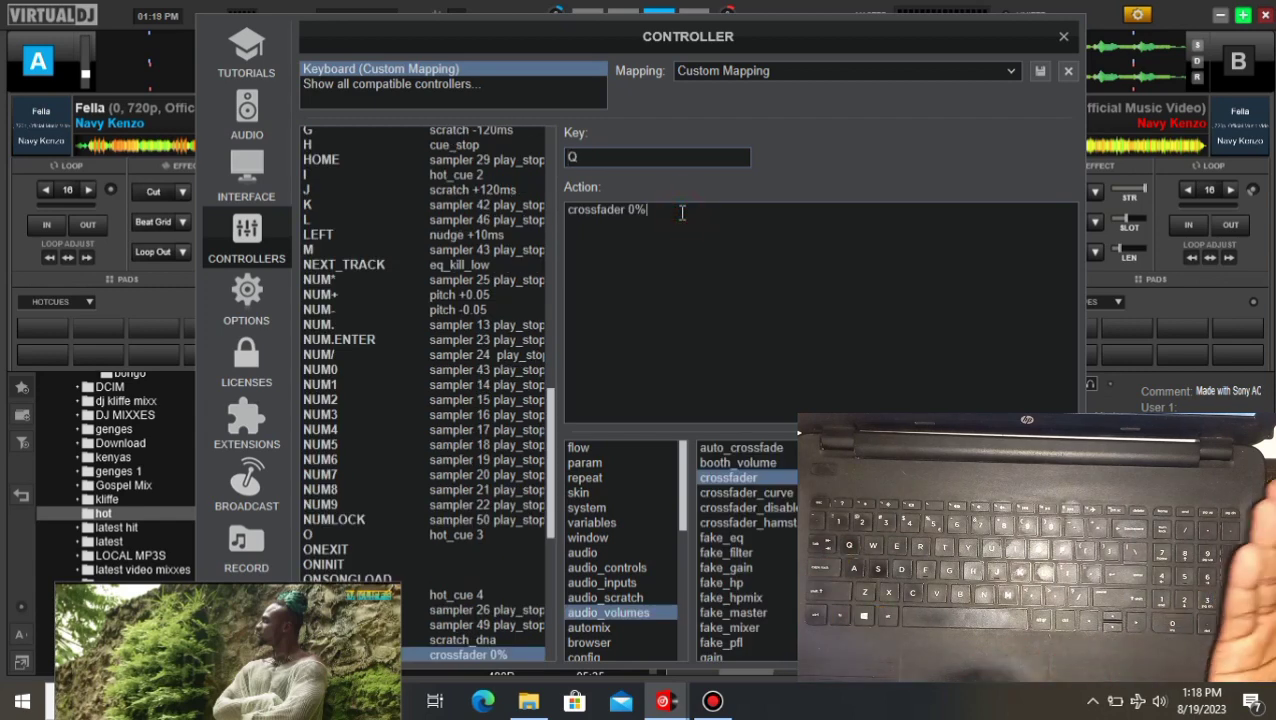
key("BackSpace")
key("BackSpace")
key("BackSpace")
key("BackSpace")
key("BackSpace")
key("BackSpace")
key("BackSpace")
key("BackSpace")
key("BackSpace")
key("BackSpace")
key("BackSpace")
key("BackSpace")
key("BackSpace")
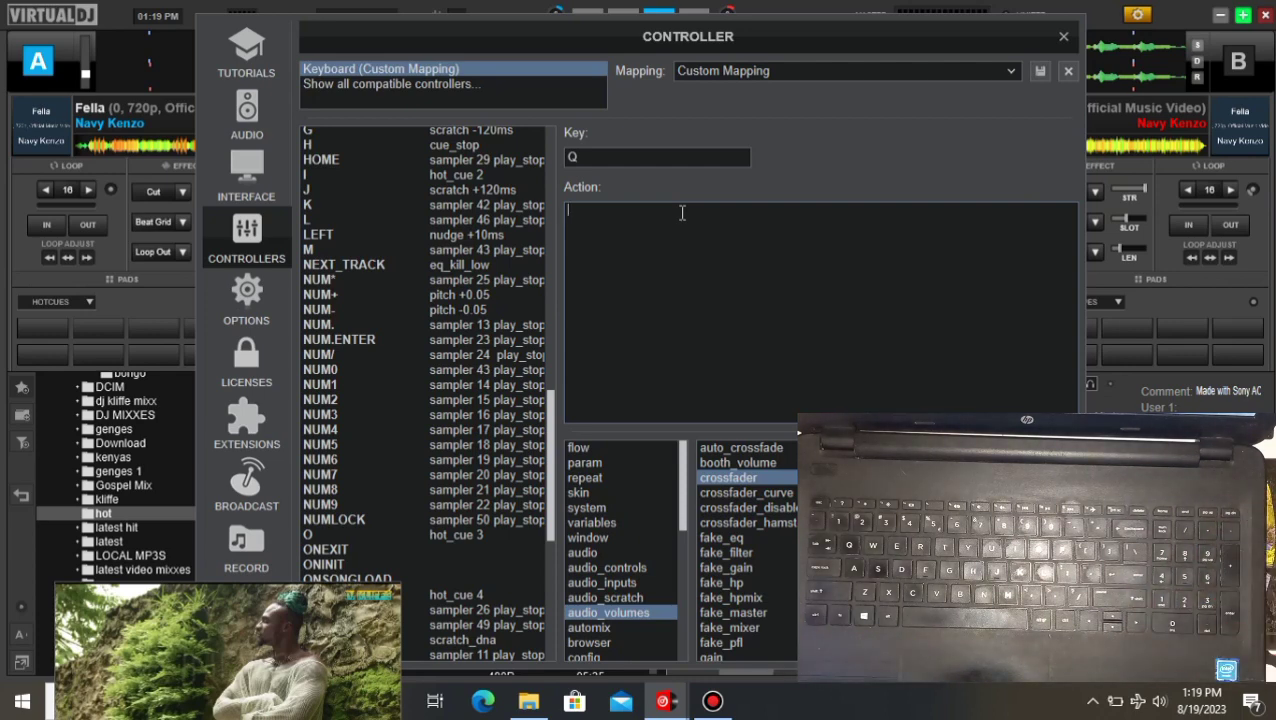
type("crossfader")
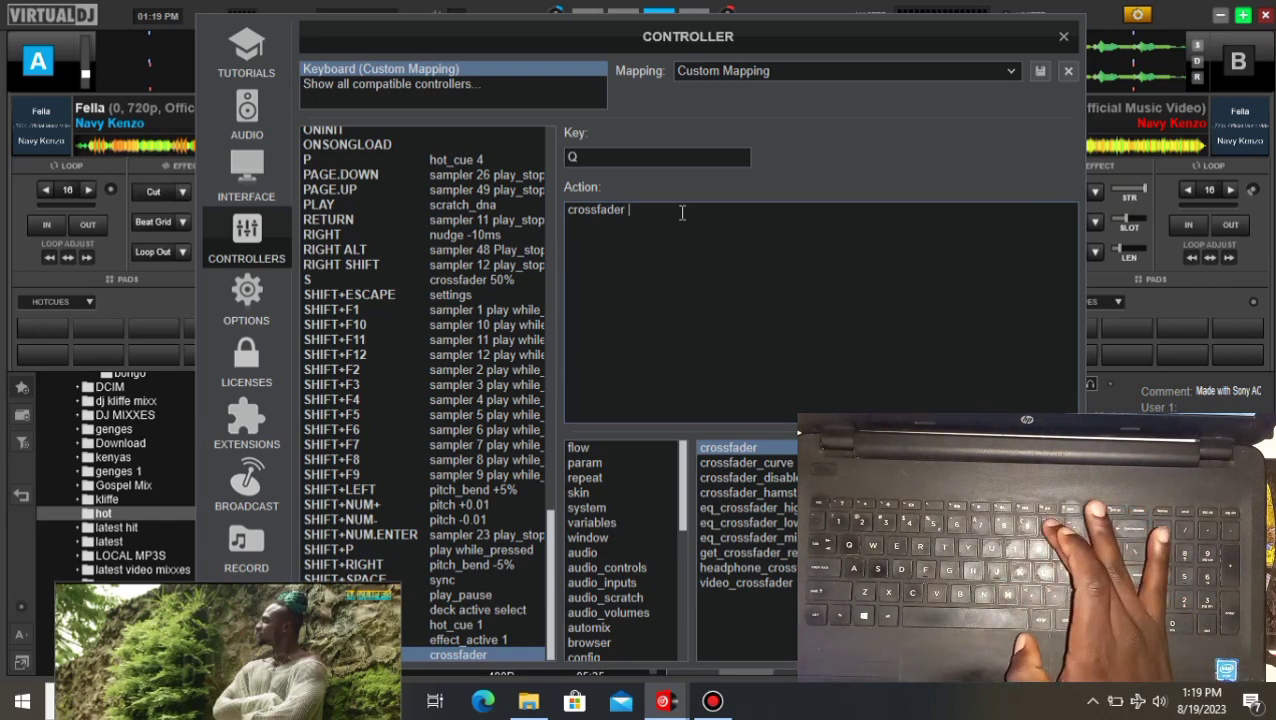
type(" 0")
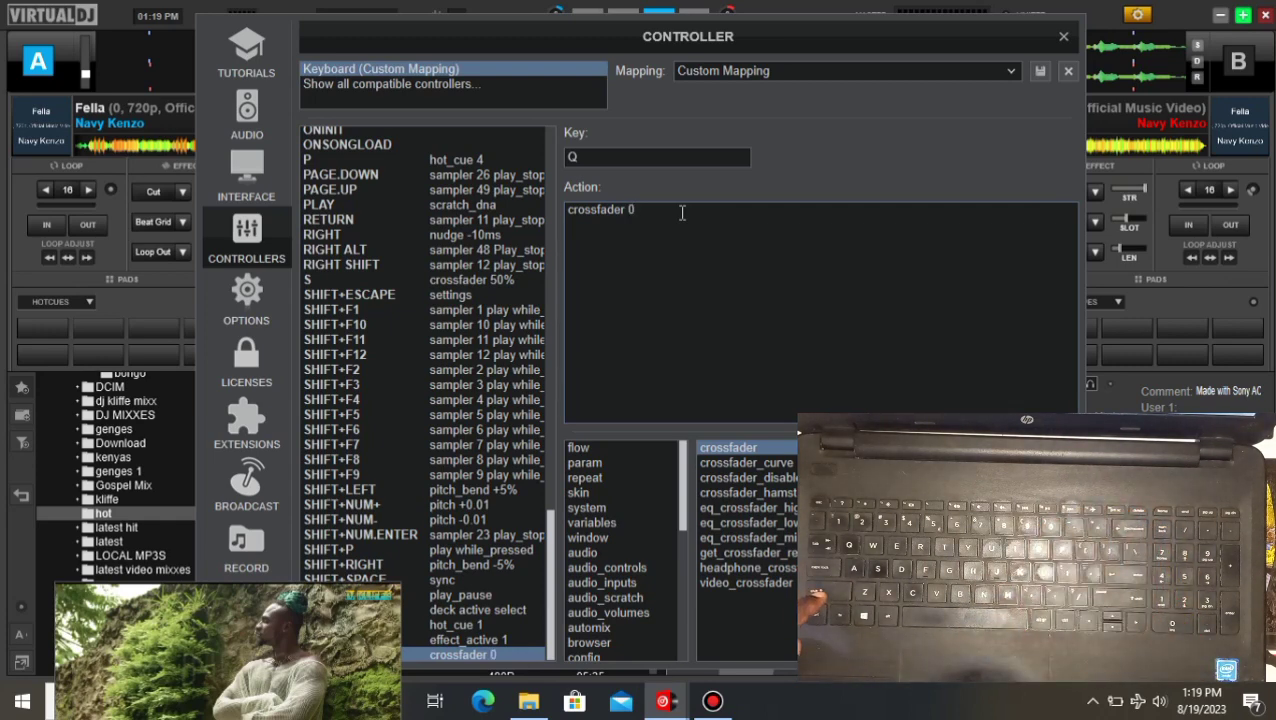
type("%")
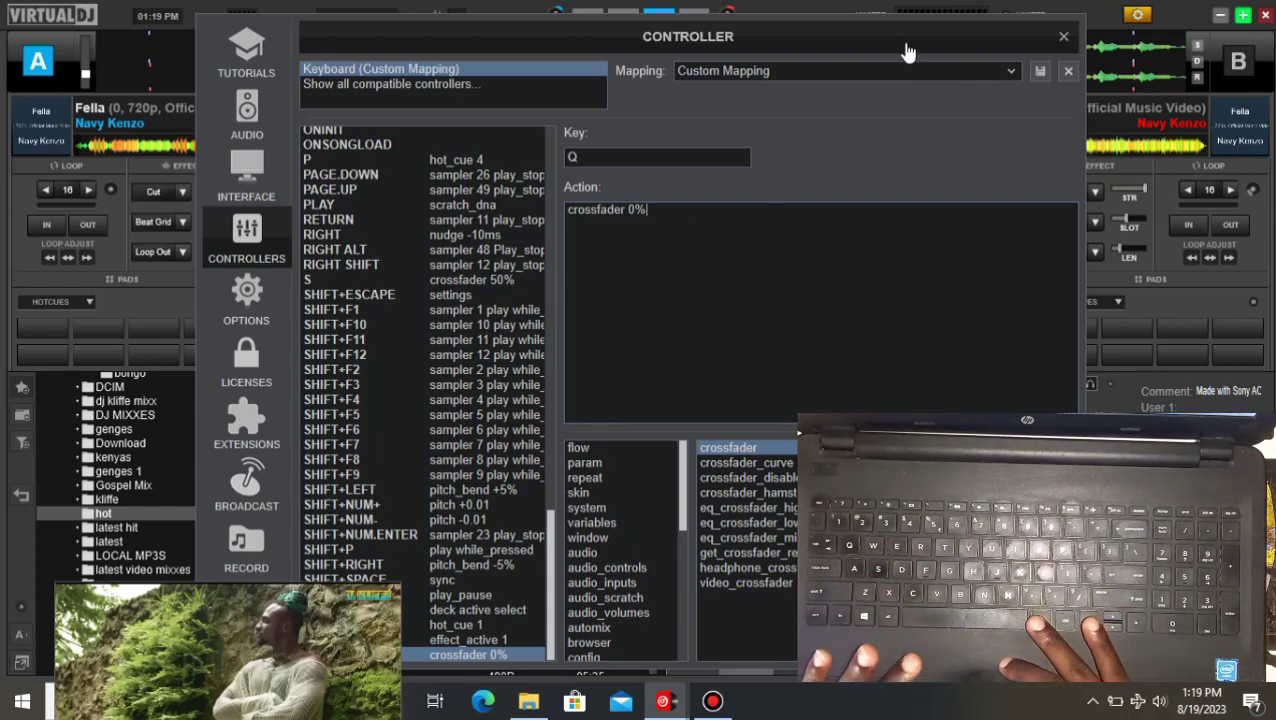
Review the crossfader mappings: S 50%, E 100%, Q 0%, ending on A -10%
left_click_drag(906, 48, 692, 325)
left_click_drag(686, 500, 708, 585)
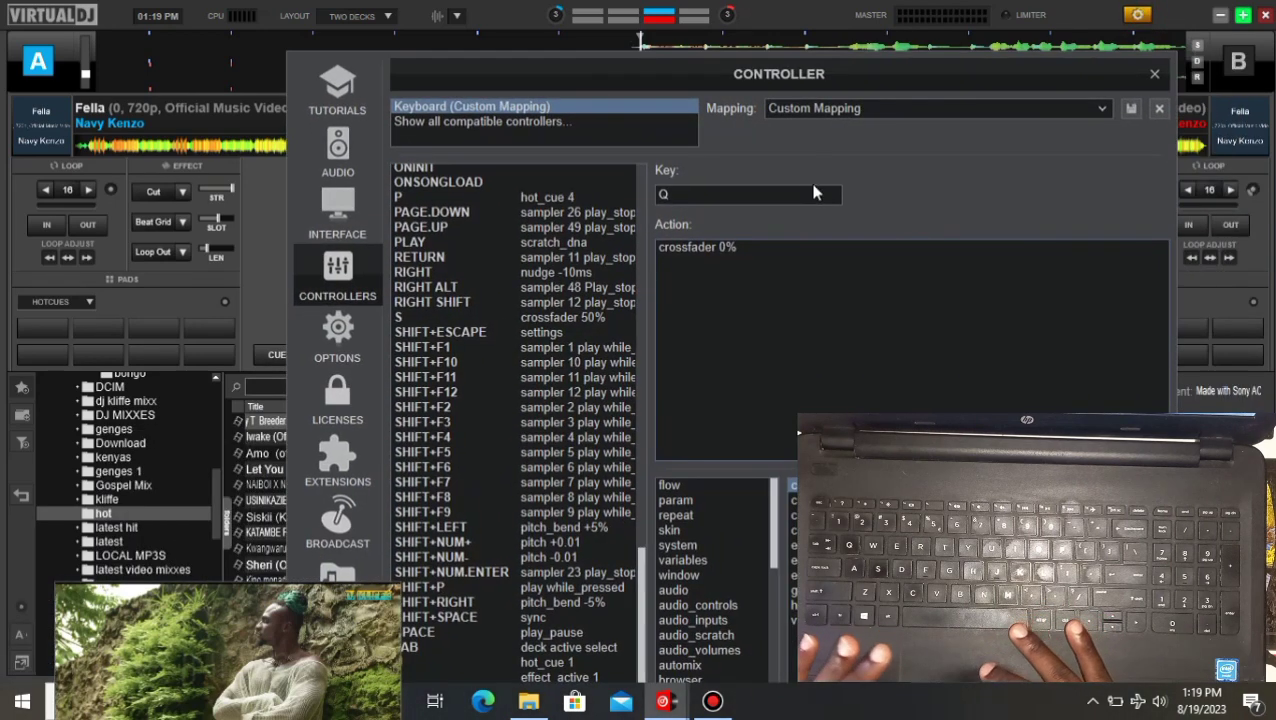
left_click(722, 195)
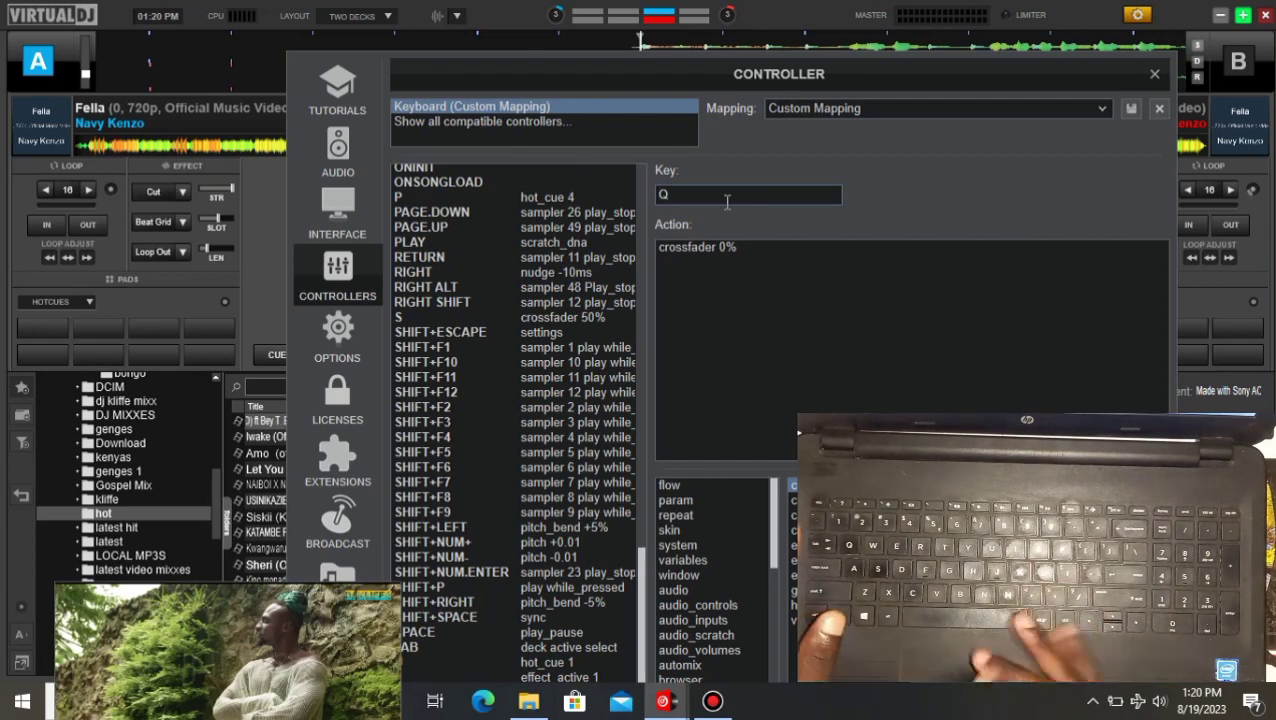
key("s")
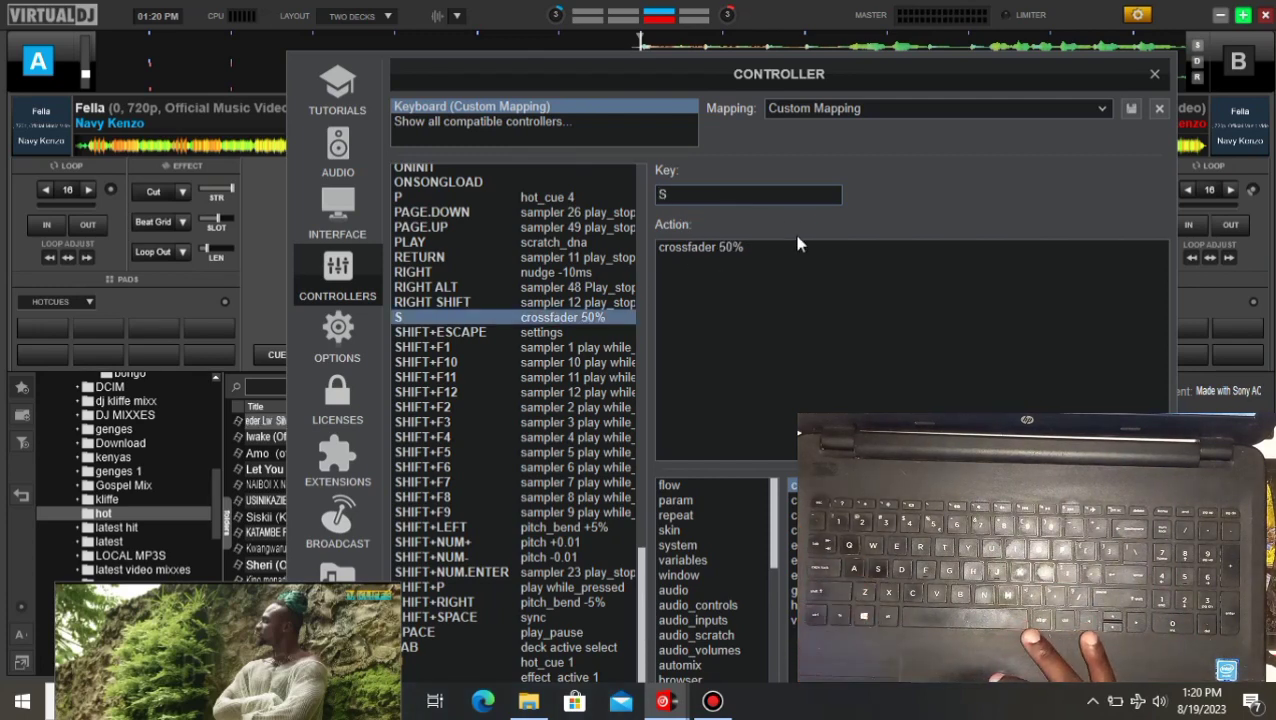
key("e")
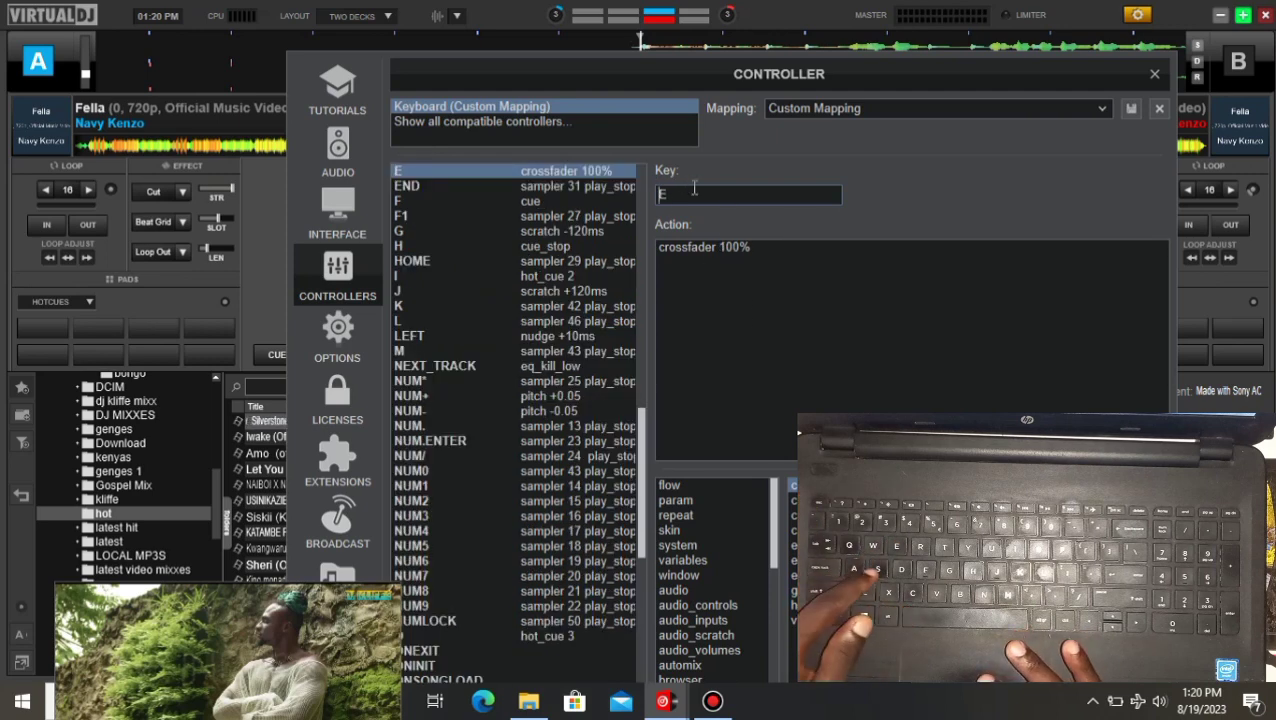
key("s")
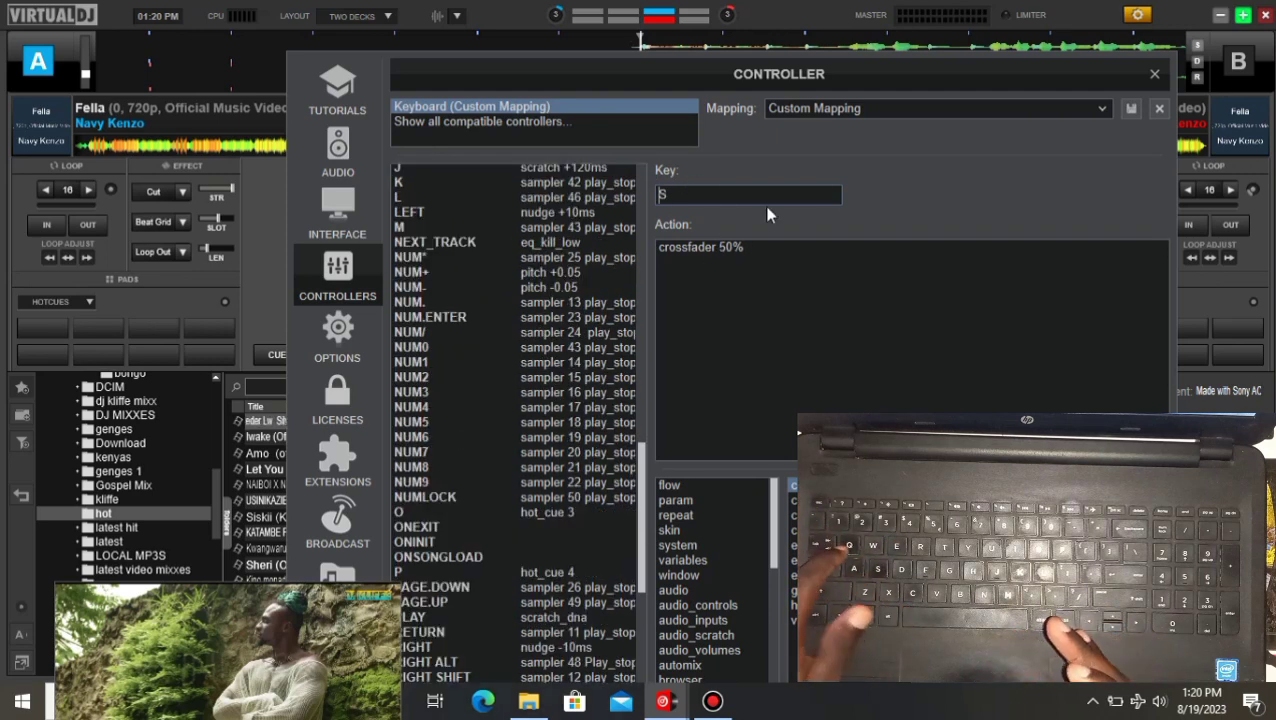
key("q")
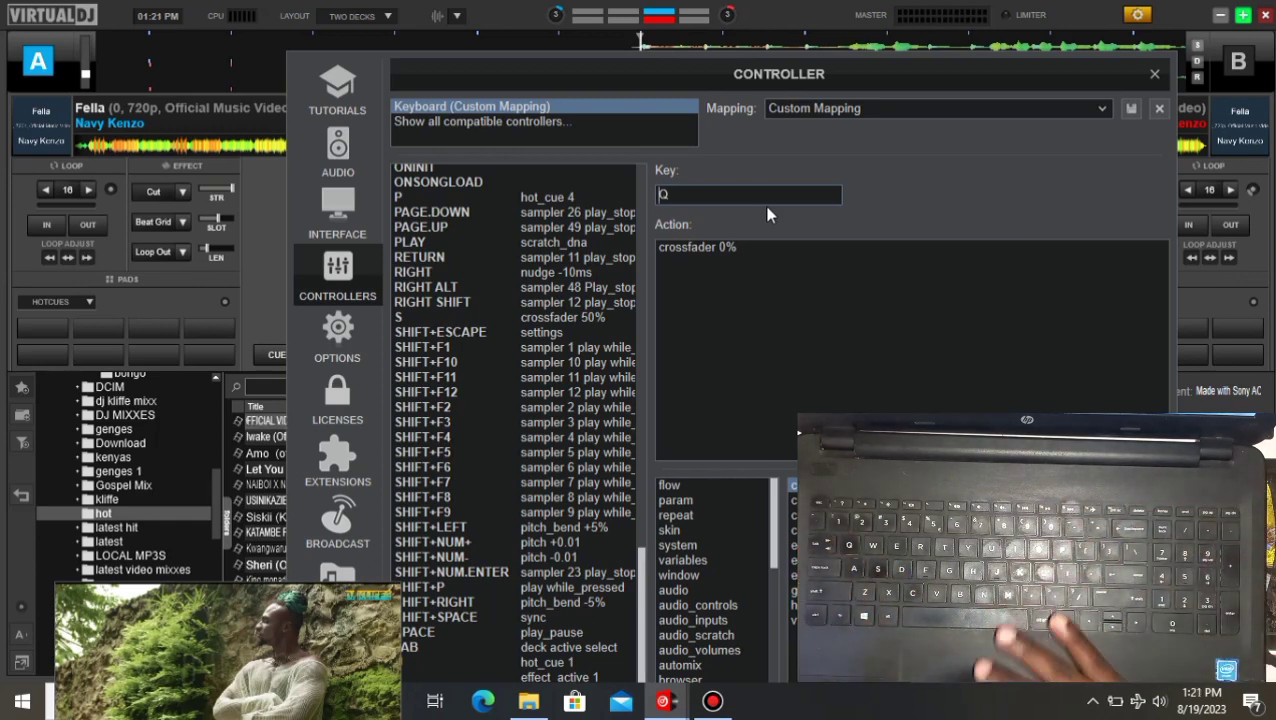
key("a")
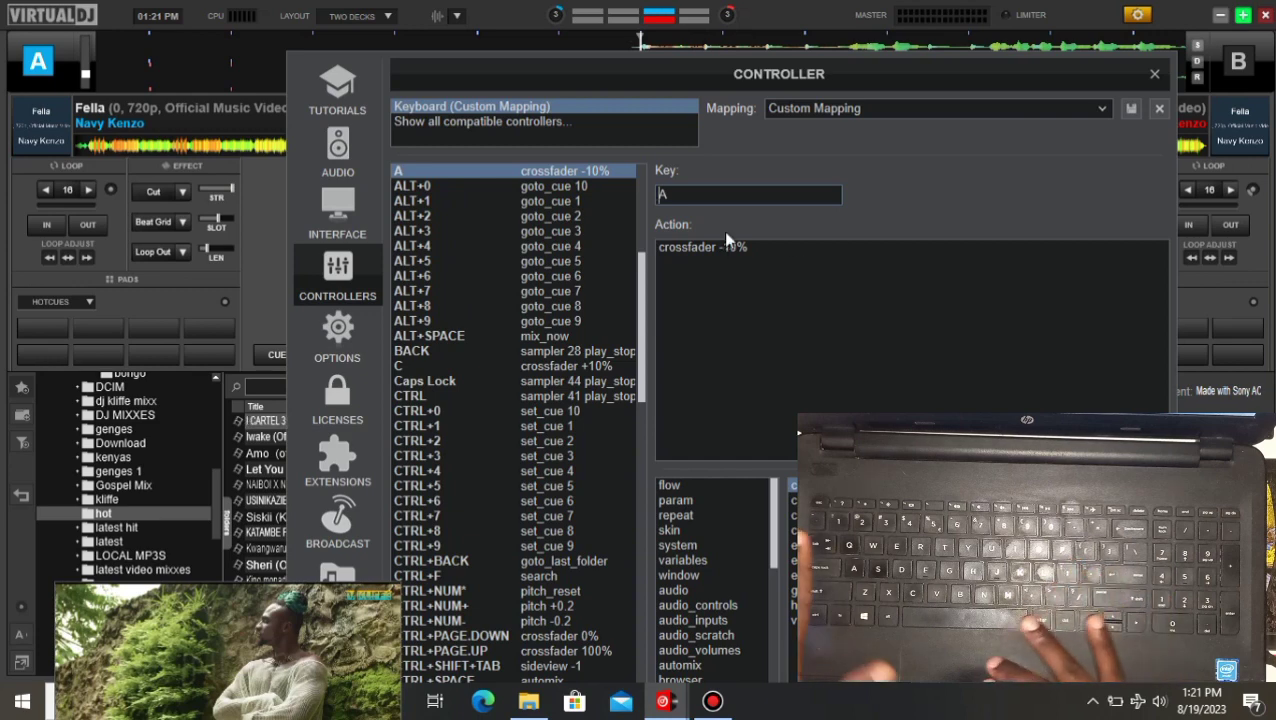
Test the A and S crossfader keys on the mixer, then recentre the Controller window
left_click_drag(992, 72, 628, 553)
key("a")
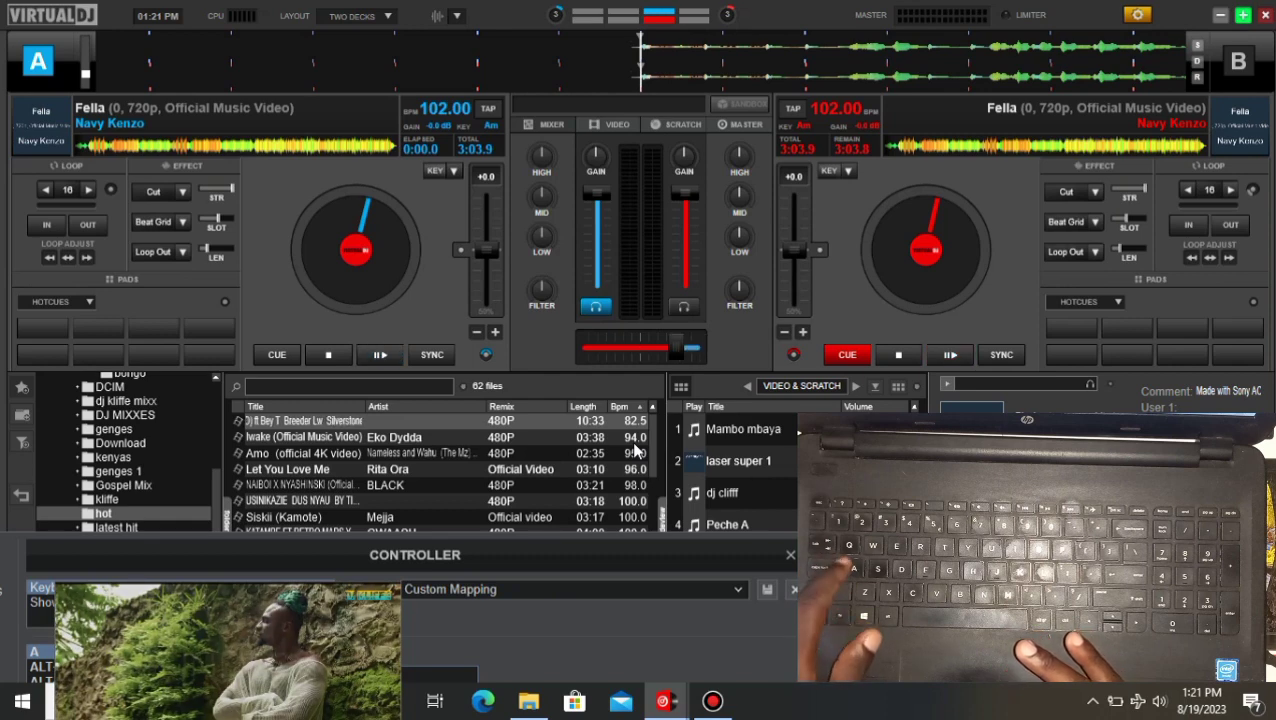
key("s")
key("a")
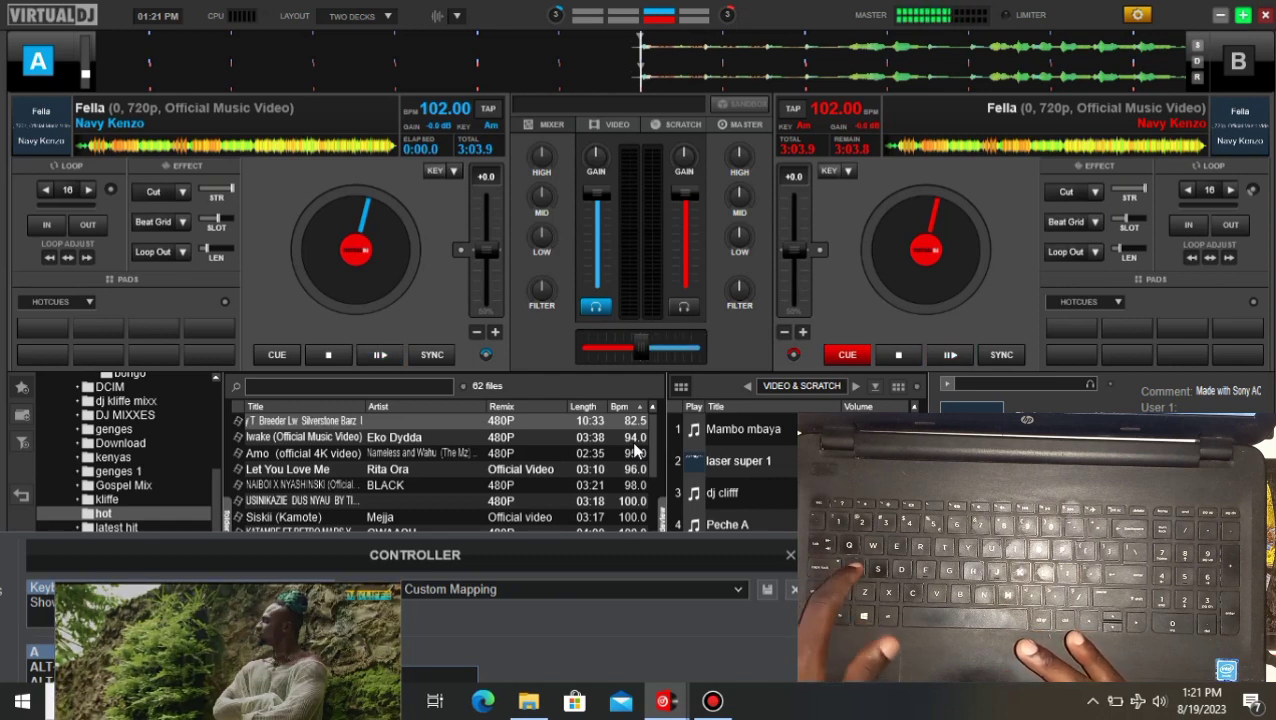
key("a")
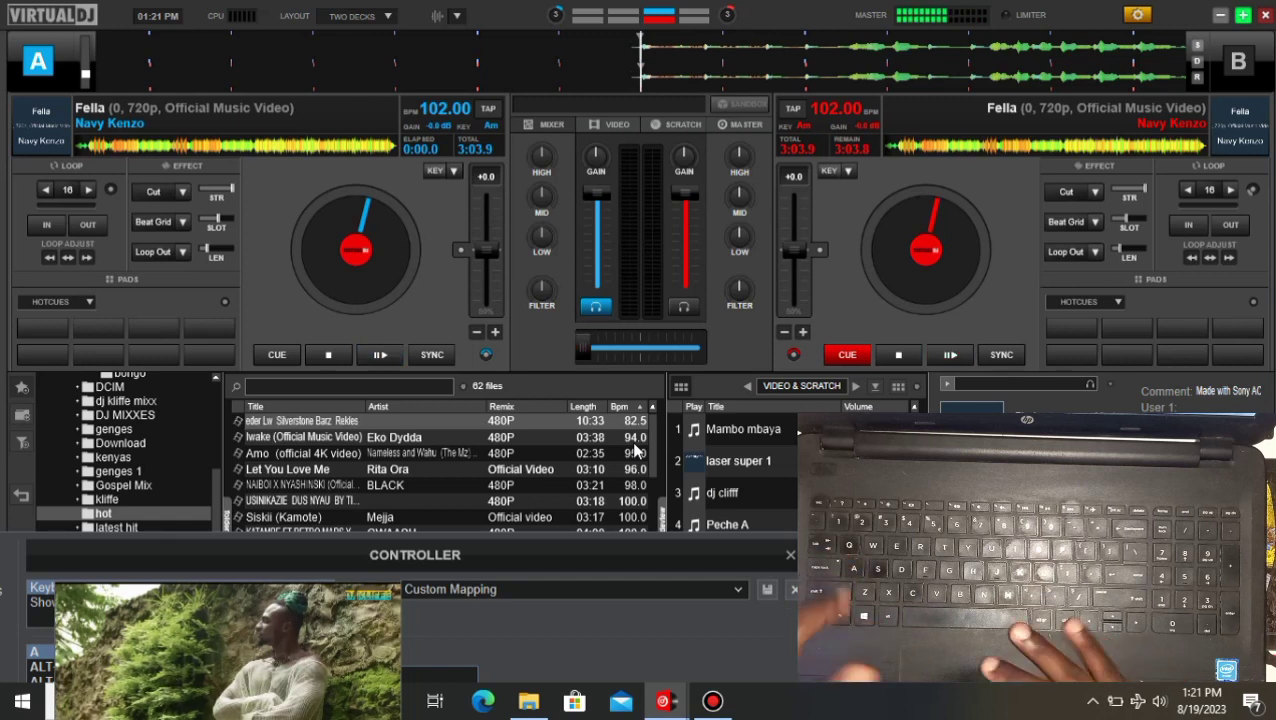
left_click_drag(490, 568, 752, 238)
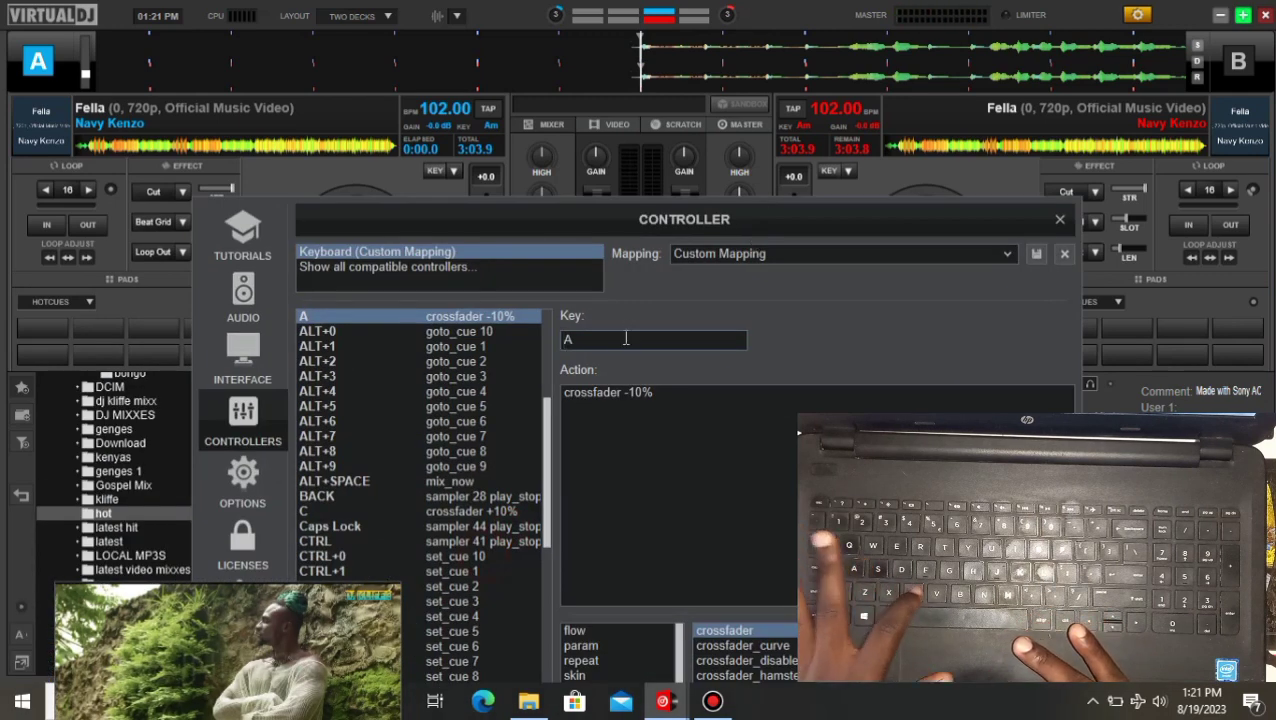
Review key C's crossfader +10% mapping, then clear key A's action text
key("c")
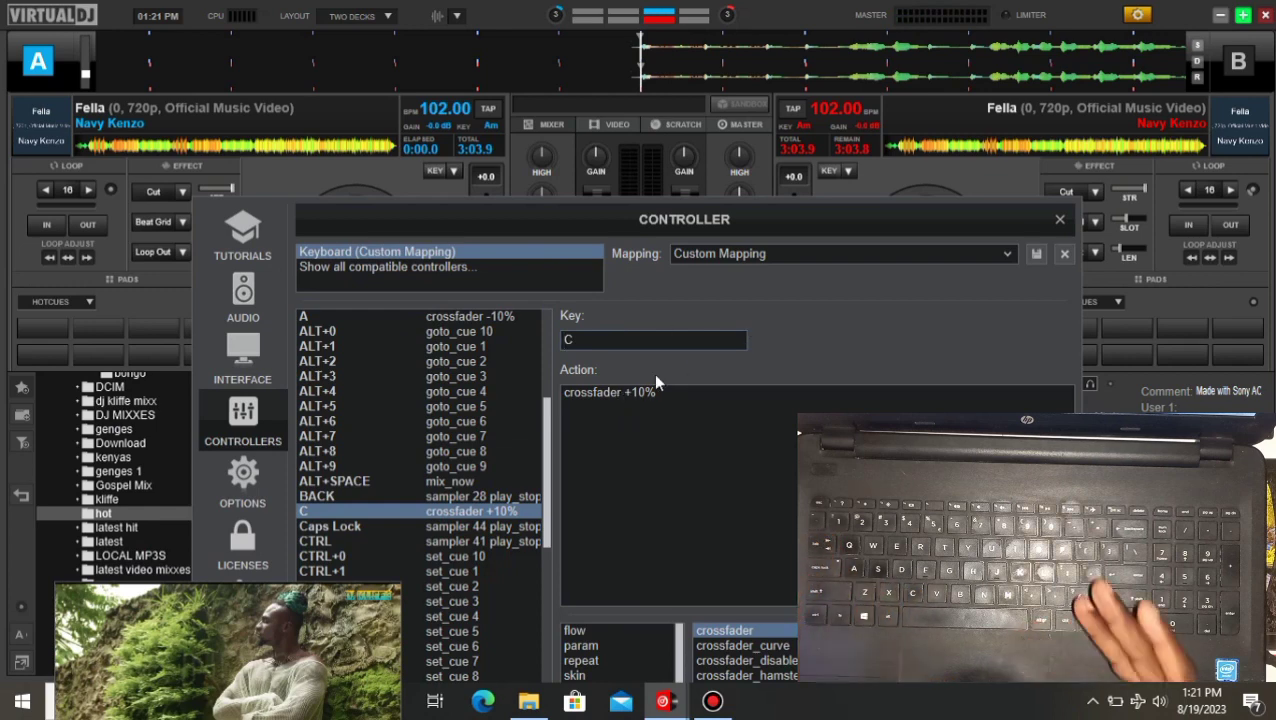
key("a")
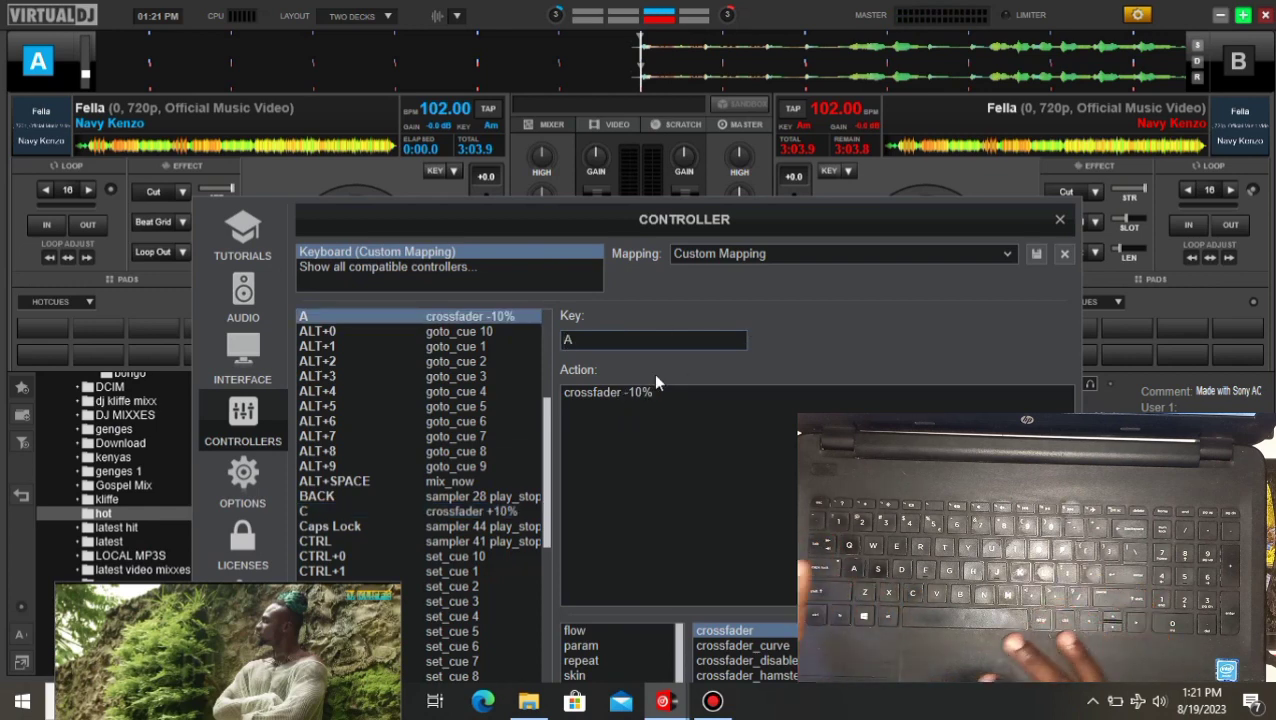
left_click(683, 393)
key("BackSpace")
key("BackSpace")
key("BackSpace")
key("BackSpace")
key("BackSpace")
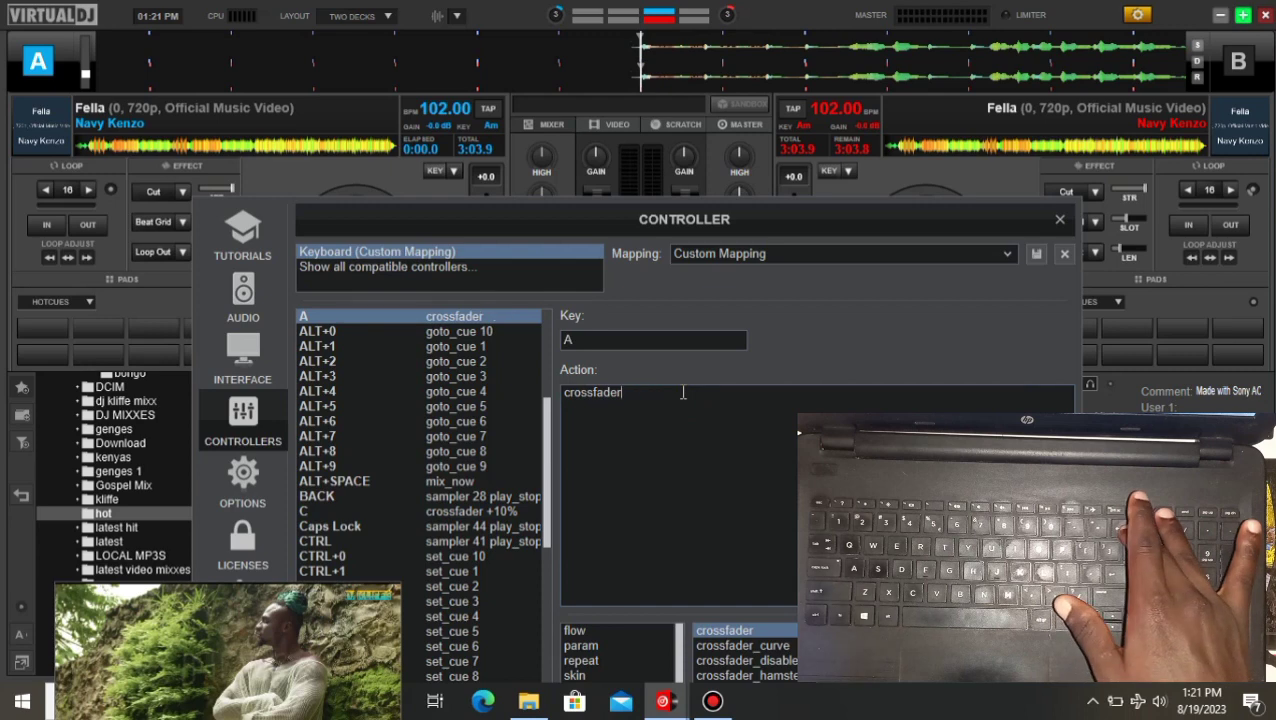
key("BackSpace")
key("BackSpace")
key("BackSpace")
key("BackSpace")
key("BackSpace")
key("BackSpace")
key("BackSpace")
key("BackSpace")
key("BackSpace")
key("BackSpace")
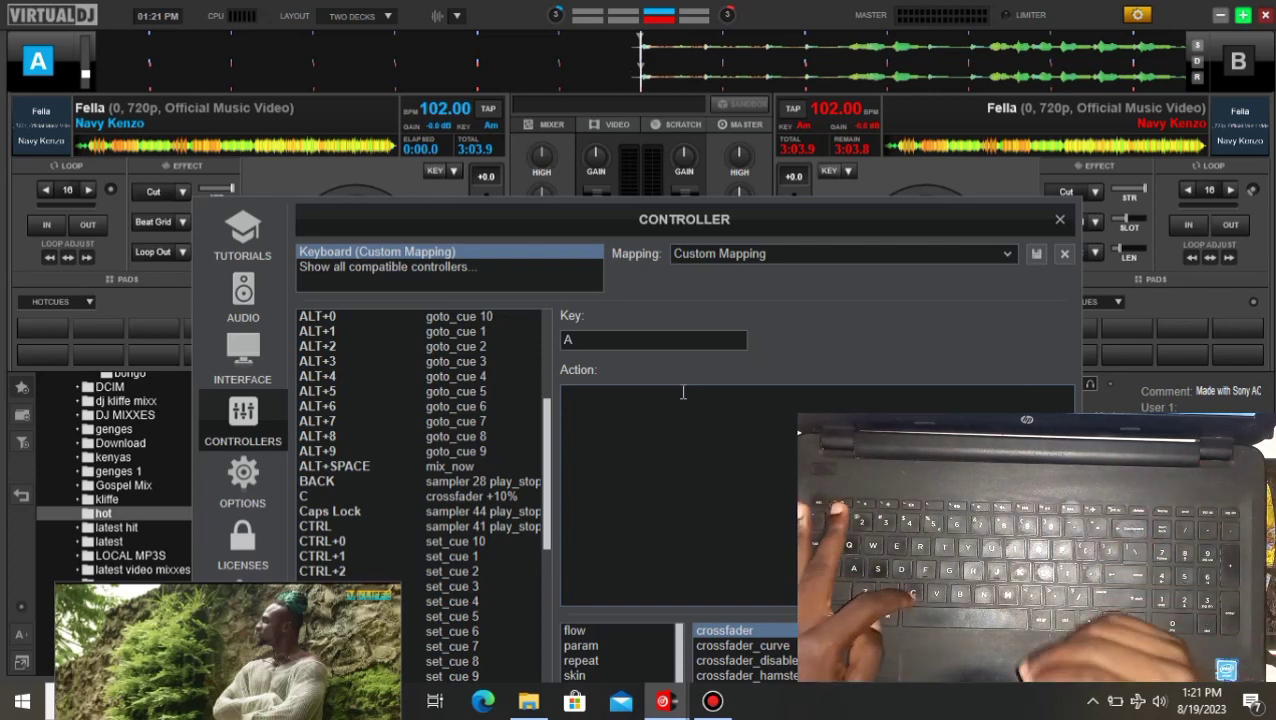
Enter 'crossfader -10%' as key A's action
type("CROSS")
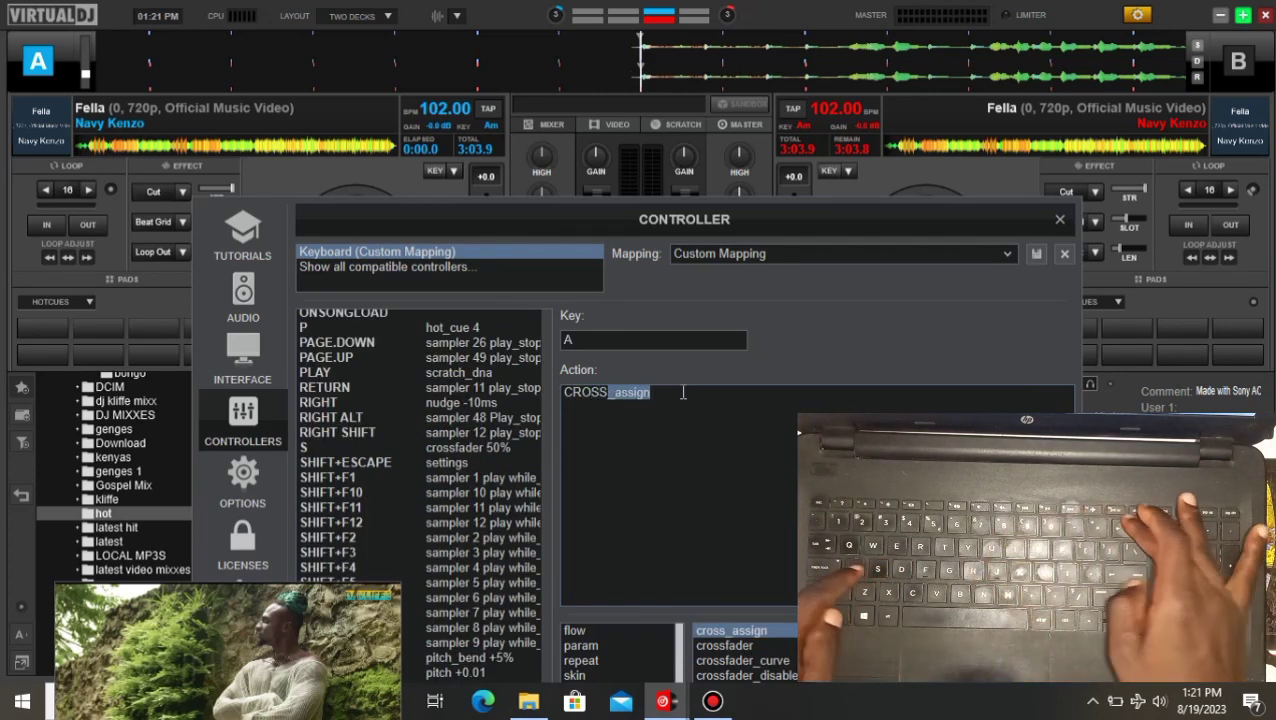
key("BackSpace")
key("BackSpace")
key("BackSpace")
key("BackSpace")
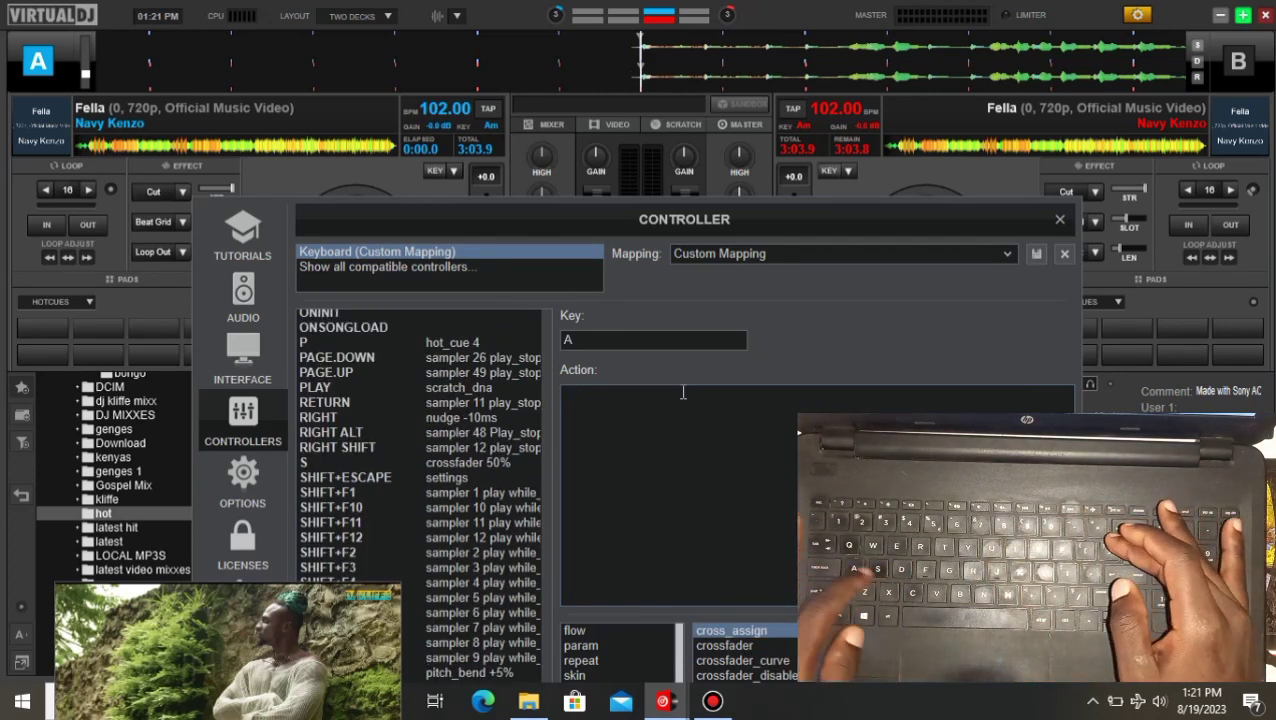
type("cr")
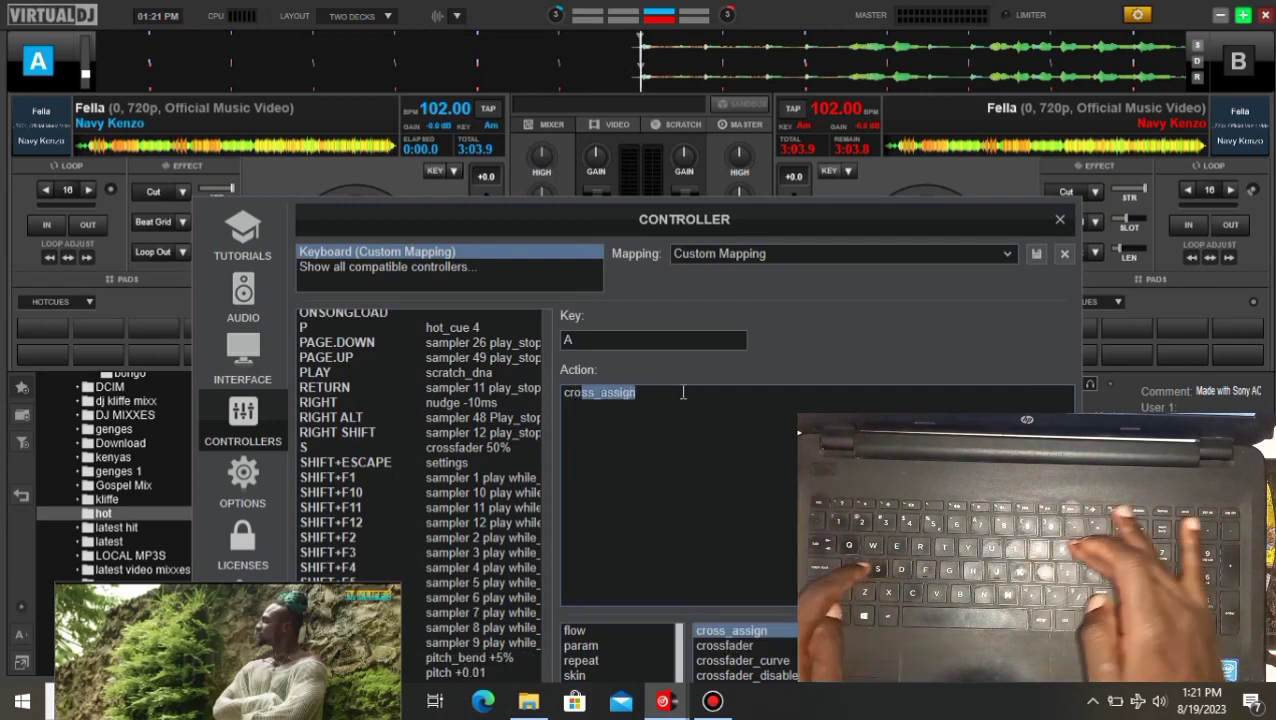
type("ossfader")
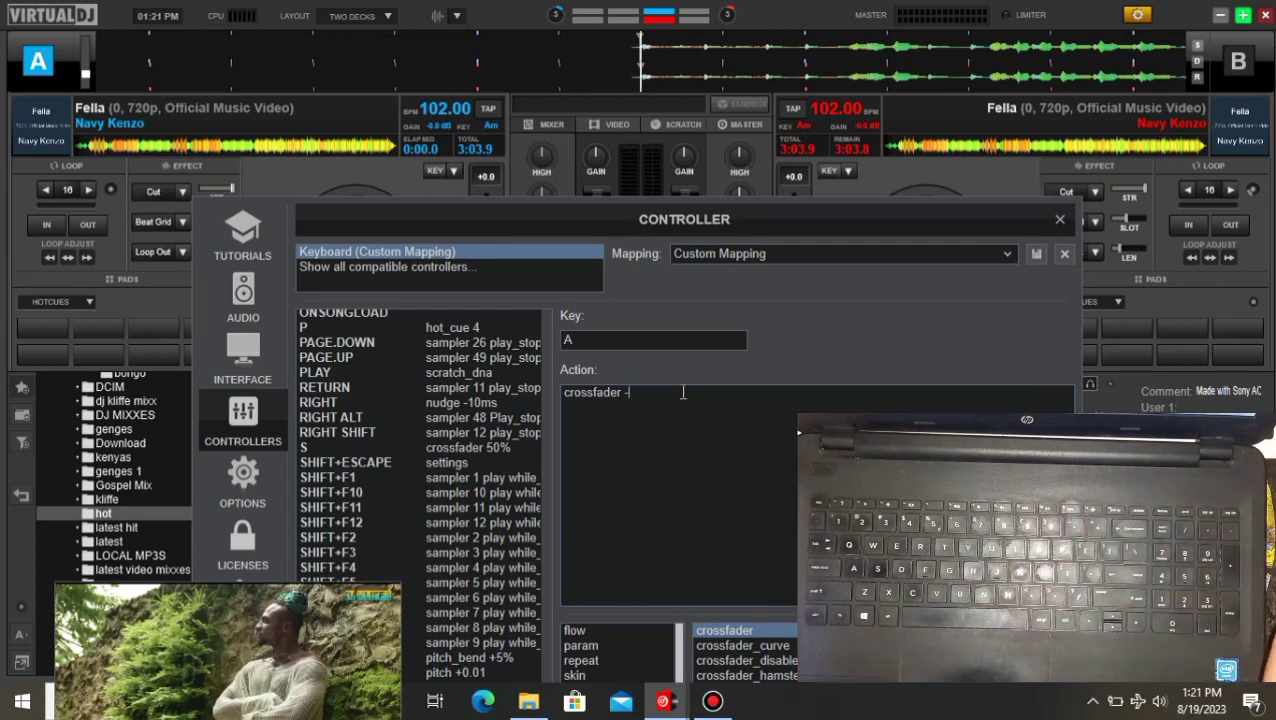
type("-1")
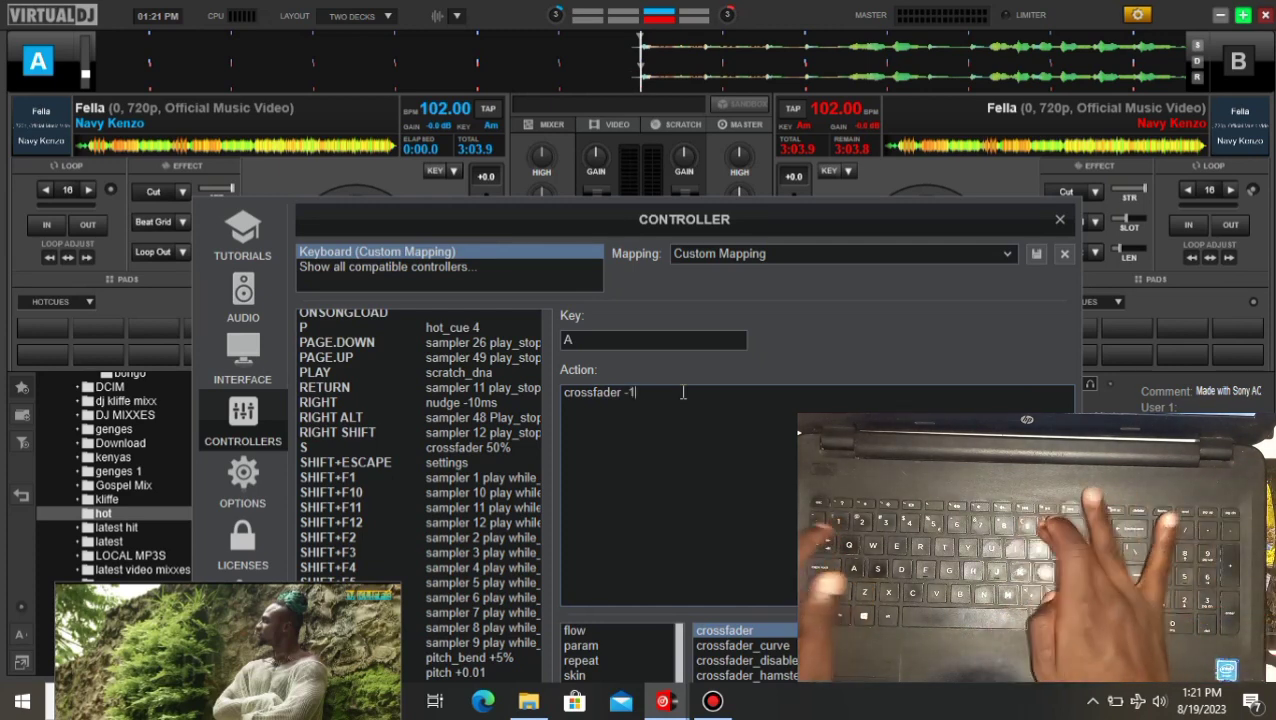
type("0&")
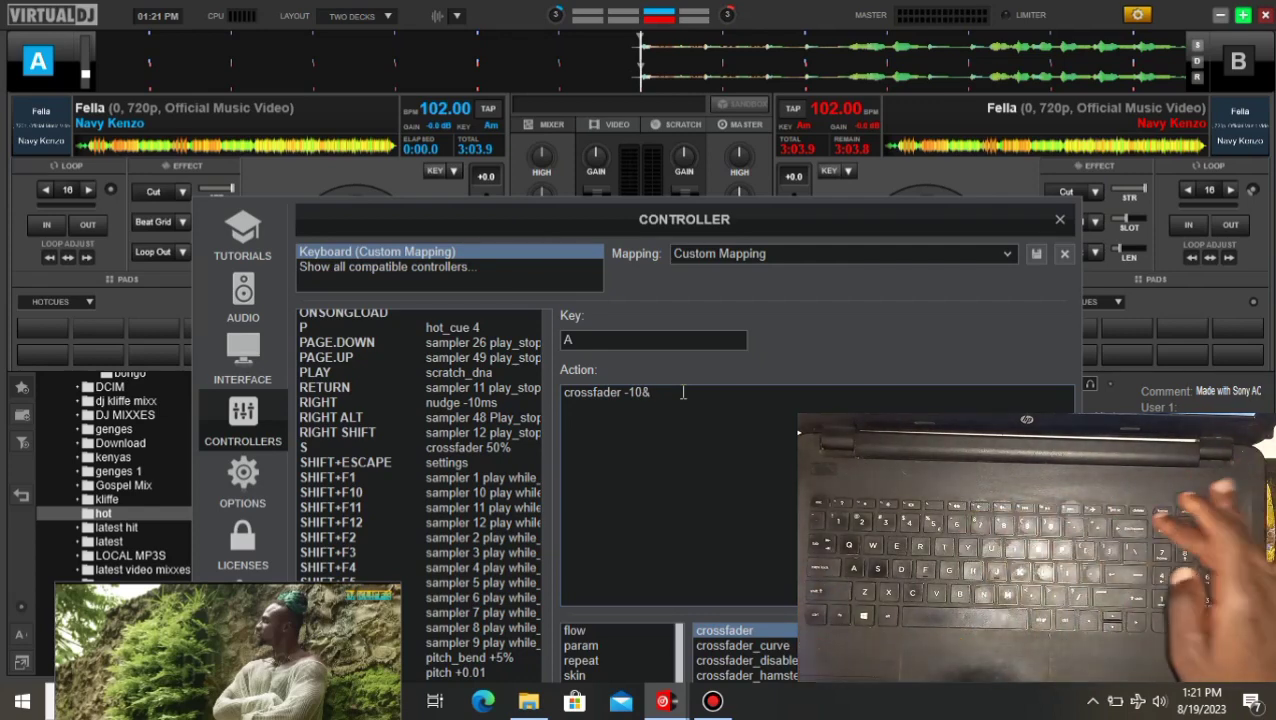
key("BackSpace")
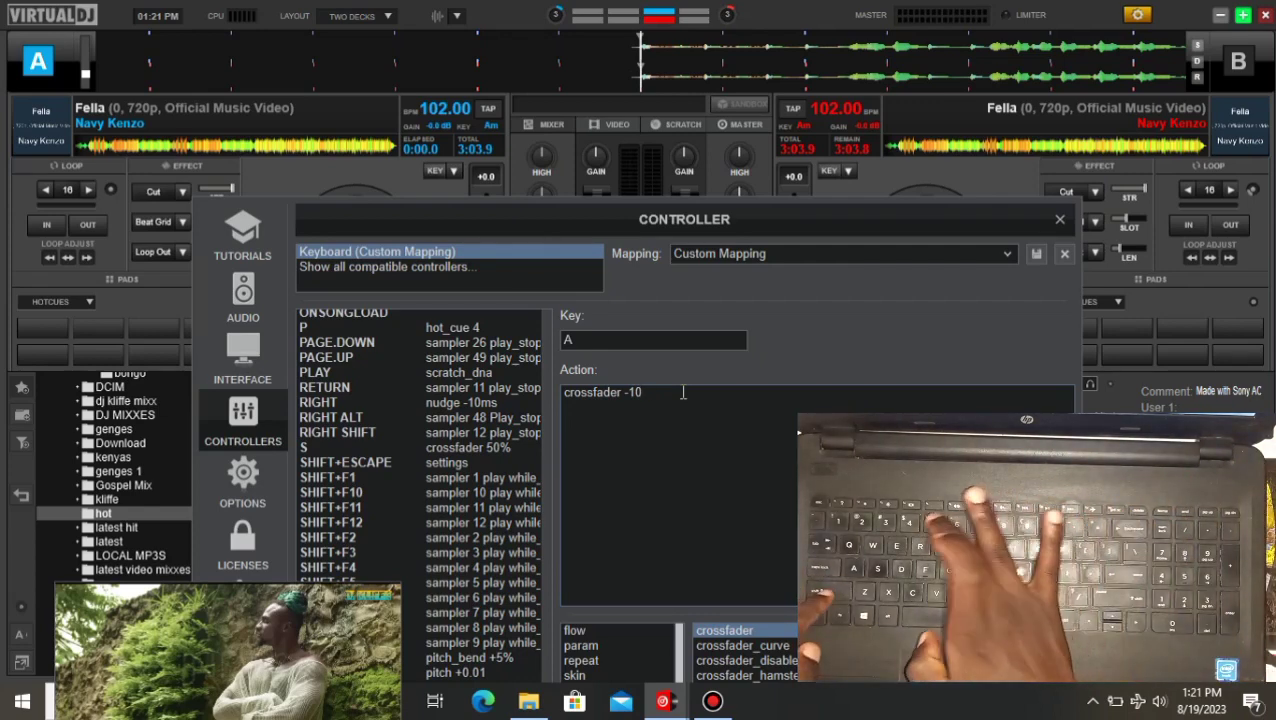
type("%")
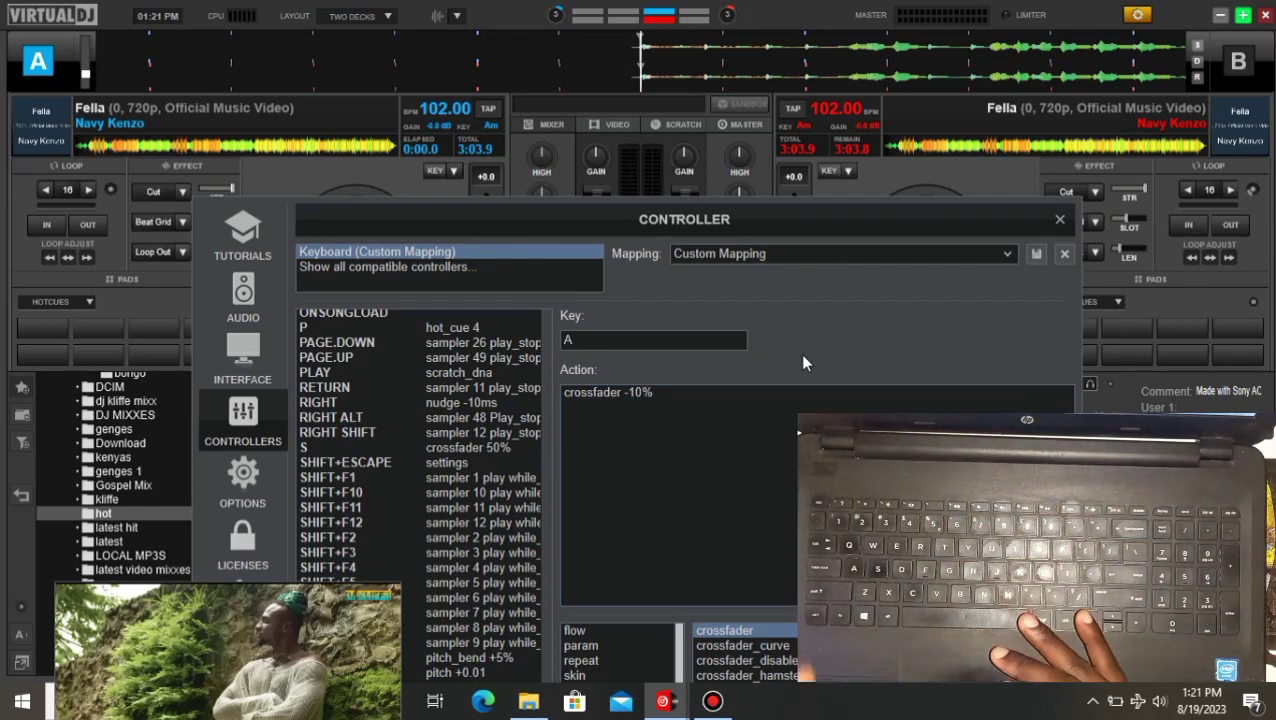
Select key S and place the cursor in its action field
left_click(605, 347)
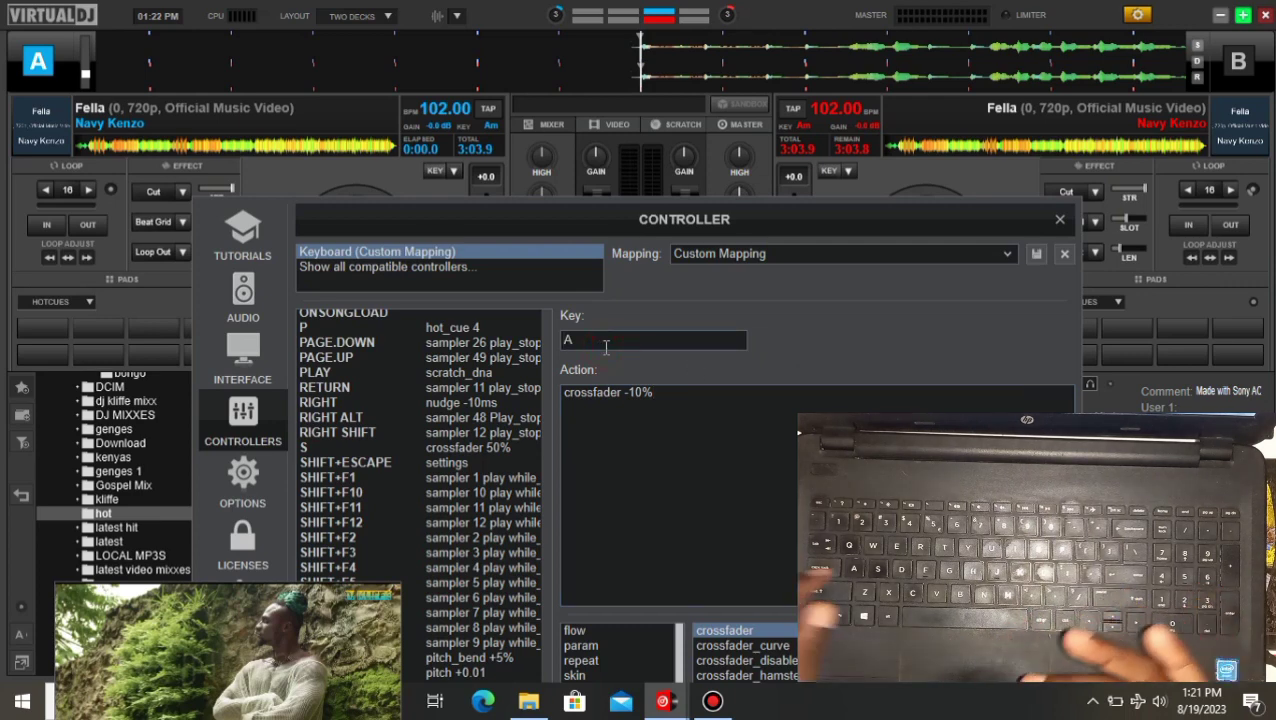
key("s")
left_click(672, 390)
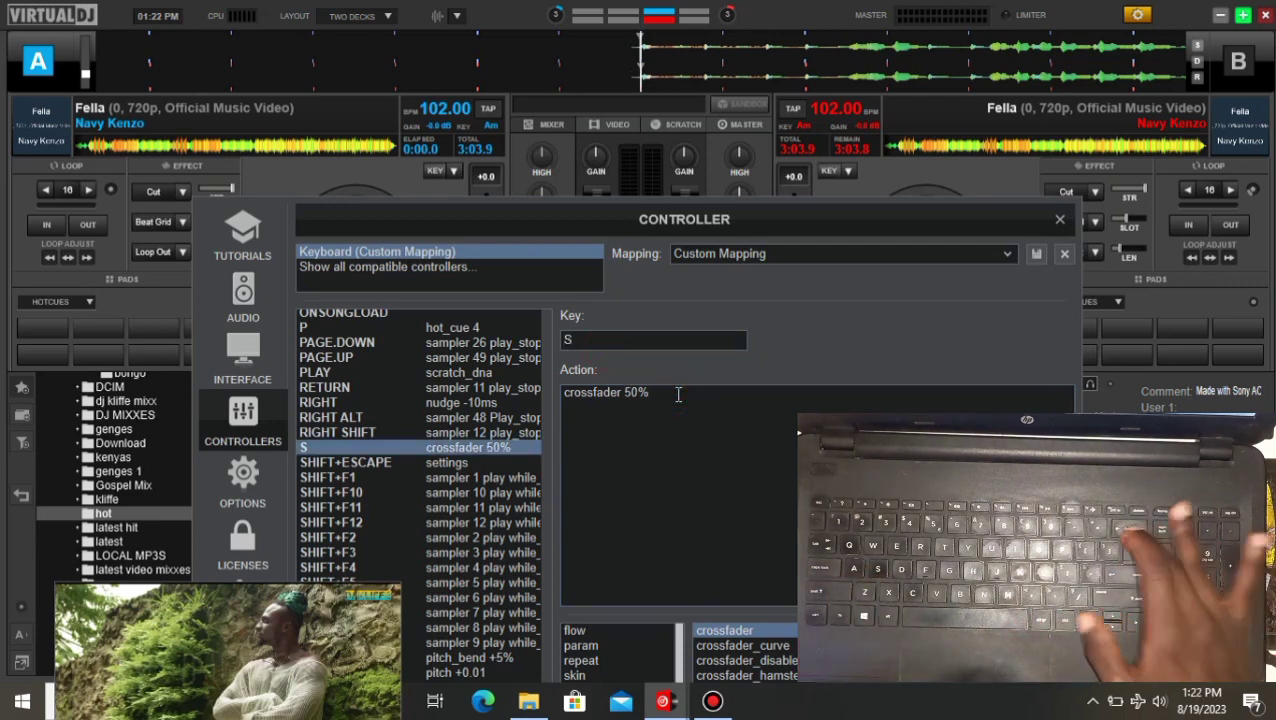
Set key S's action to 'crossfader 50%', then load key E's crossfader 100% mapping
key("BackSpace")
type("\\")
key("BackSpace")
key("BackSpace")
key("BackSpace")
key("BackSpace")
key("BackSpace")
key("BackSpace")
key("BackSpace")
key("BackSpace")
key("BackSpace")
key("BackSpace")
key("BackSpace")
key("BackSpace")
key("BackSpace")
key("BackSpace")
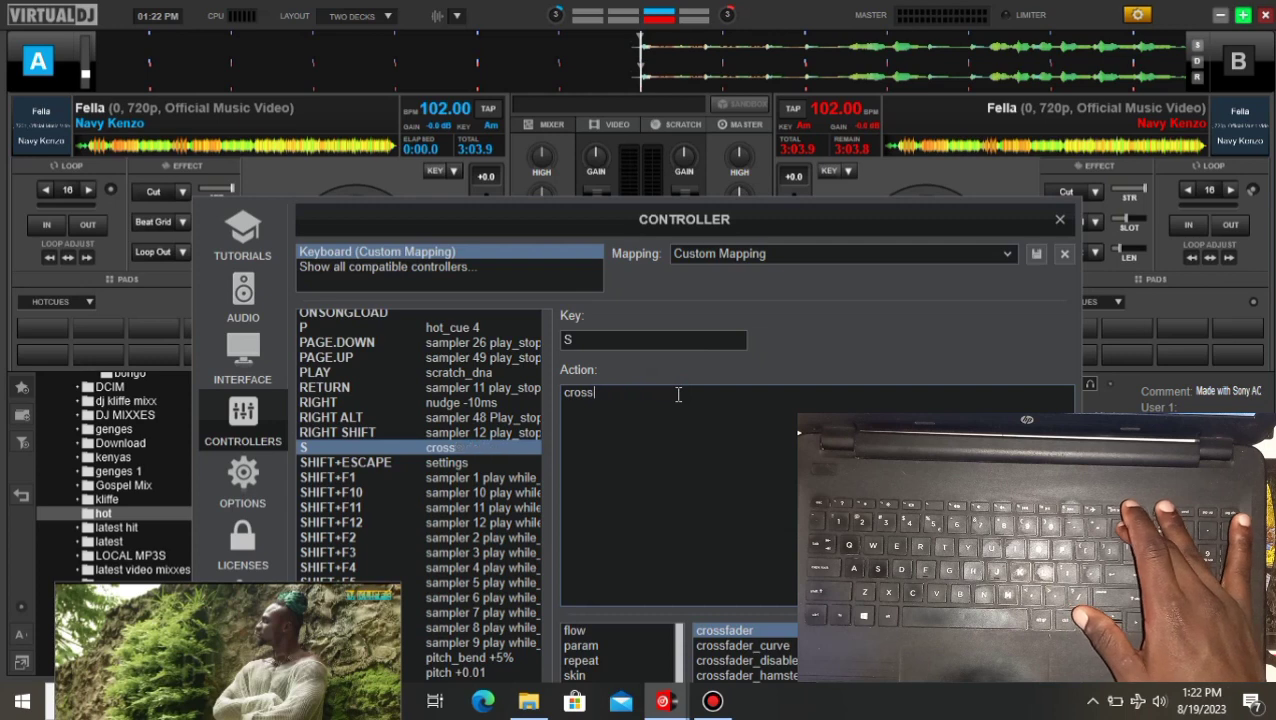
type("cro")
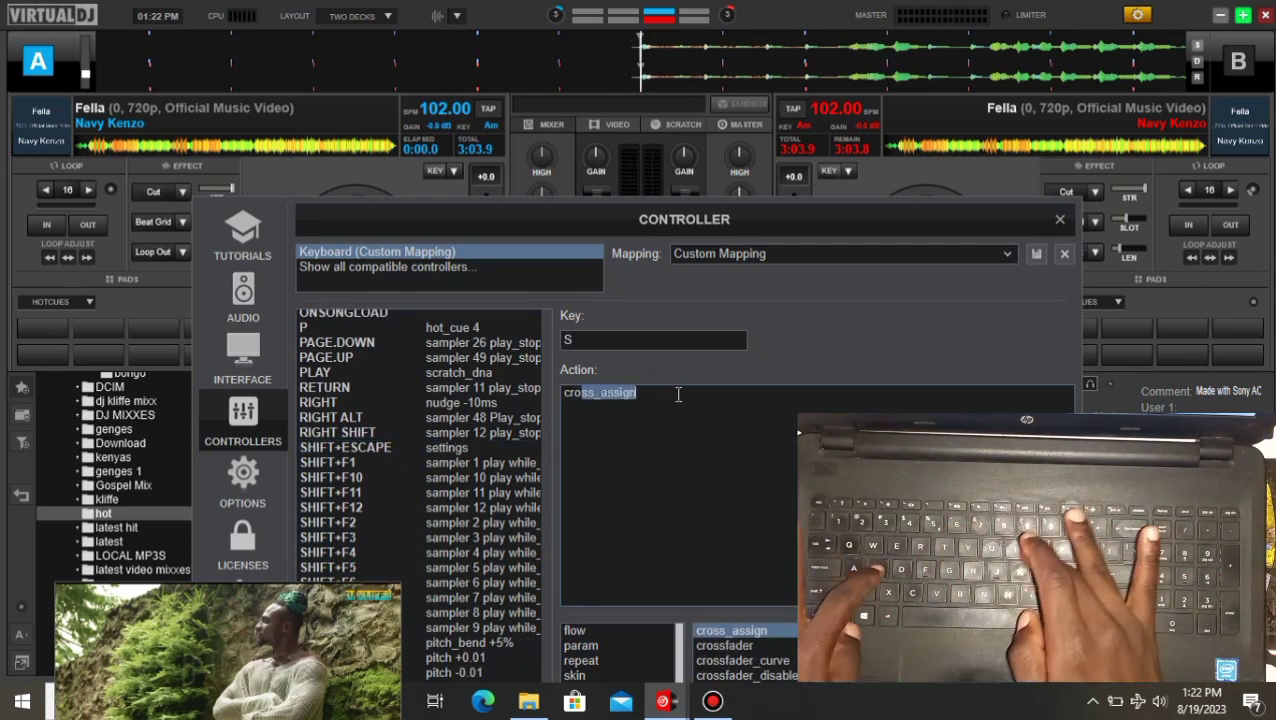
type("ssfader")
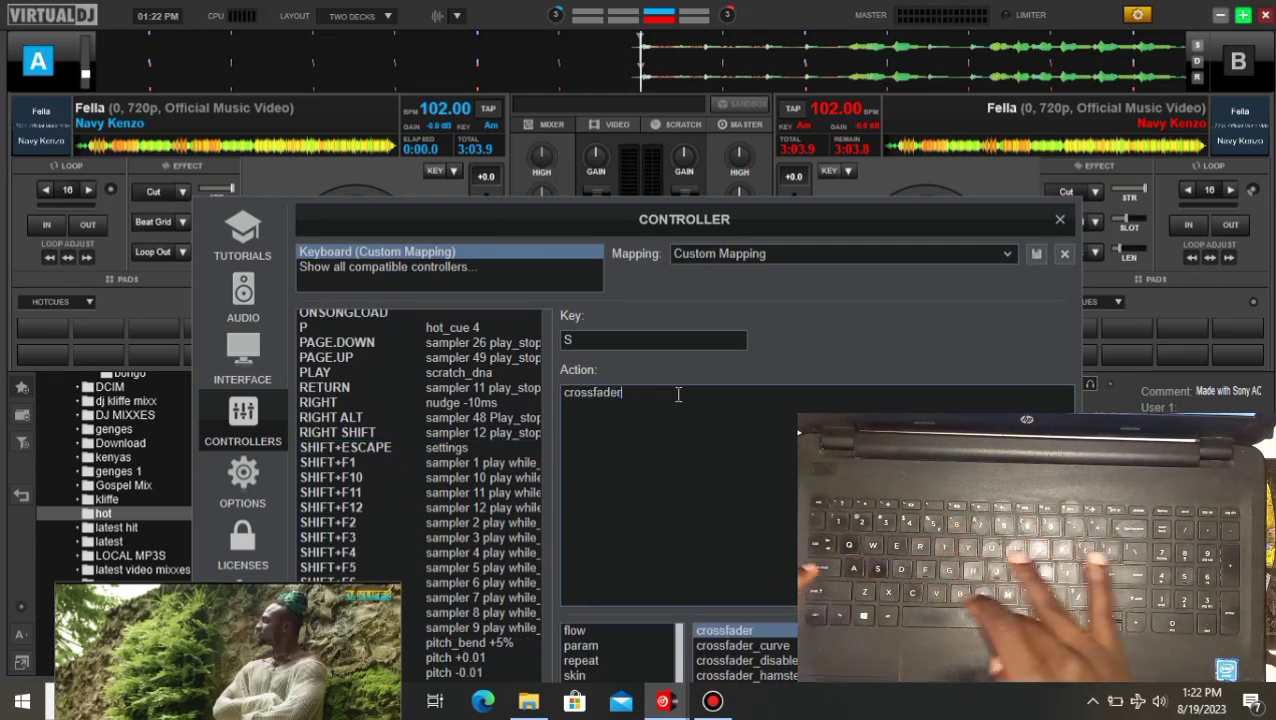
type(" 50%")
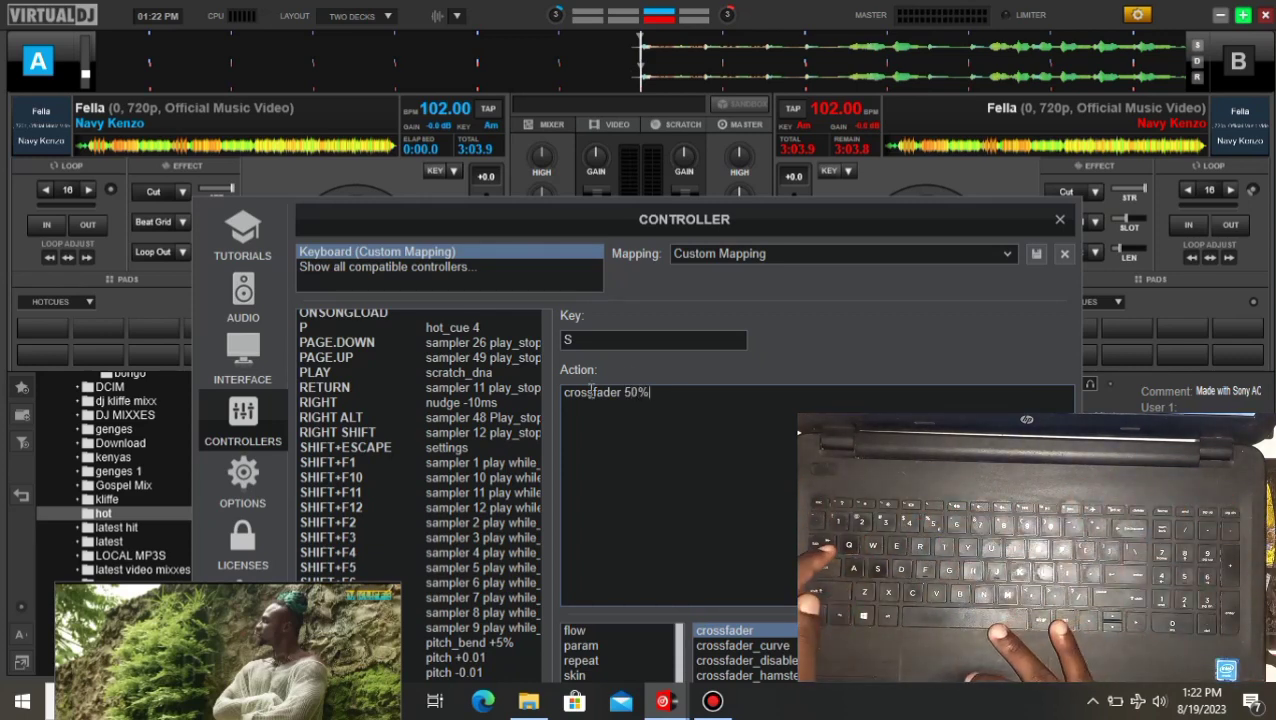
left_click(610, 339)
key("e")
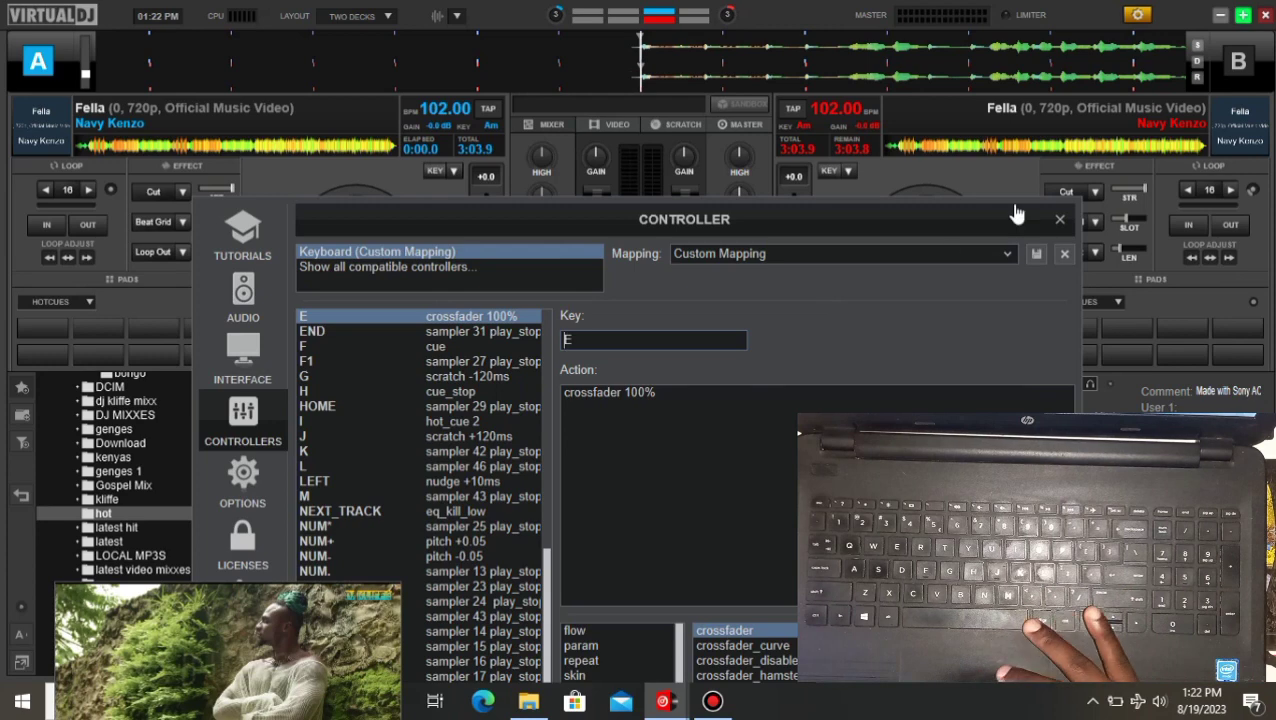
Enlarge the mapping window and load the NEXT_TRACK key with its eq_kill_low action
left_click_drag(826, 214, 842, 165)
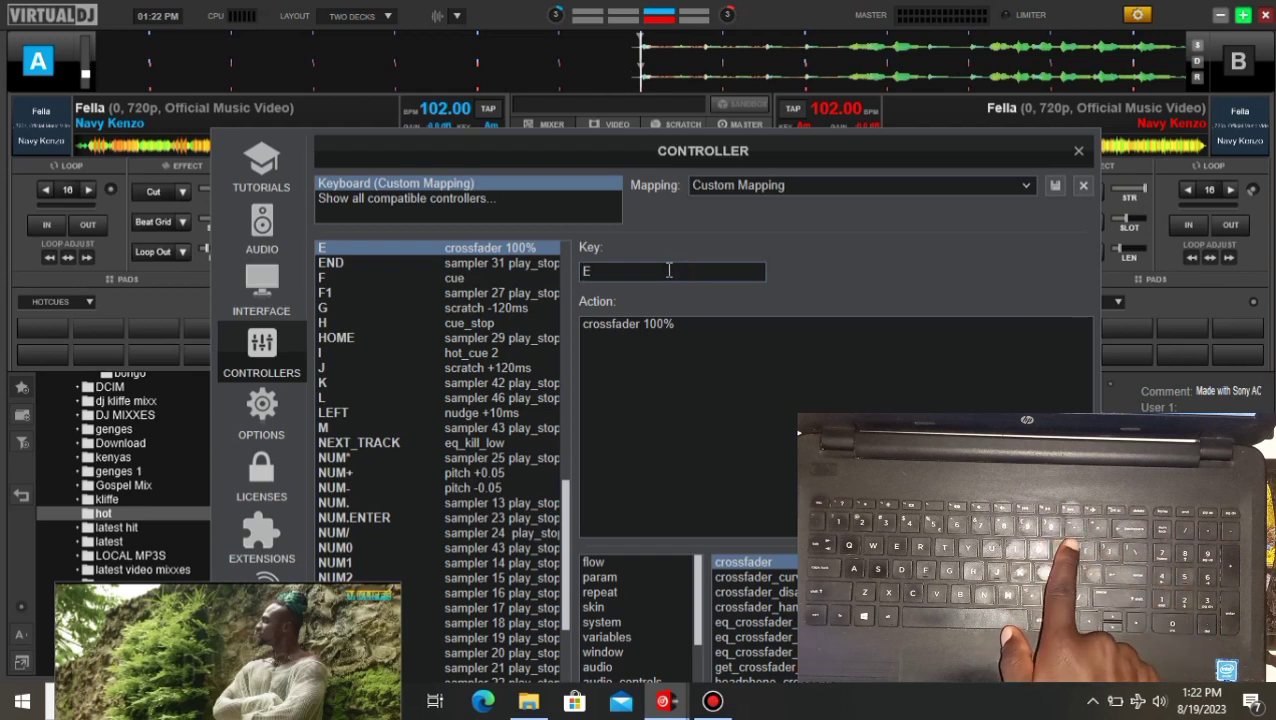
key("XF86AudioNext")
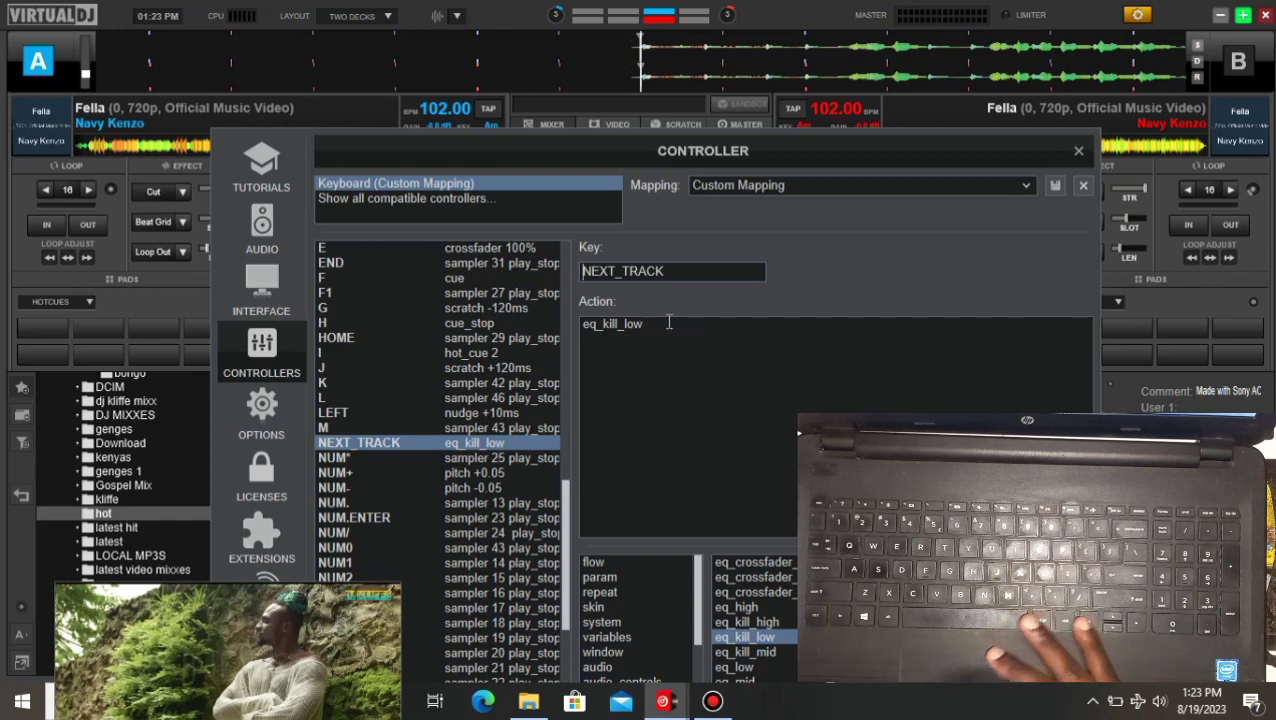
key("BackSpace")
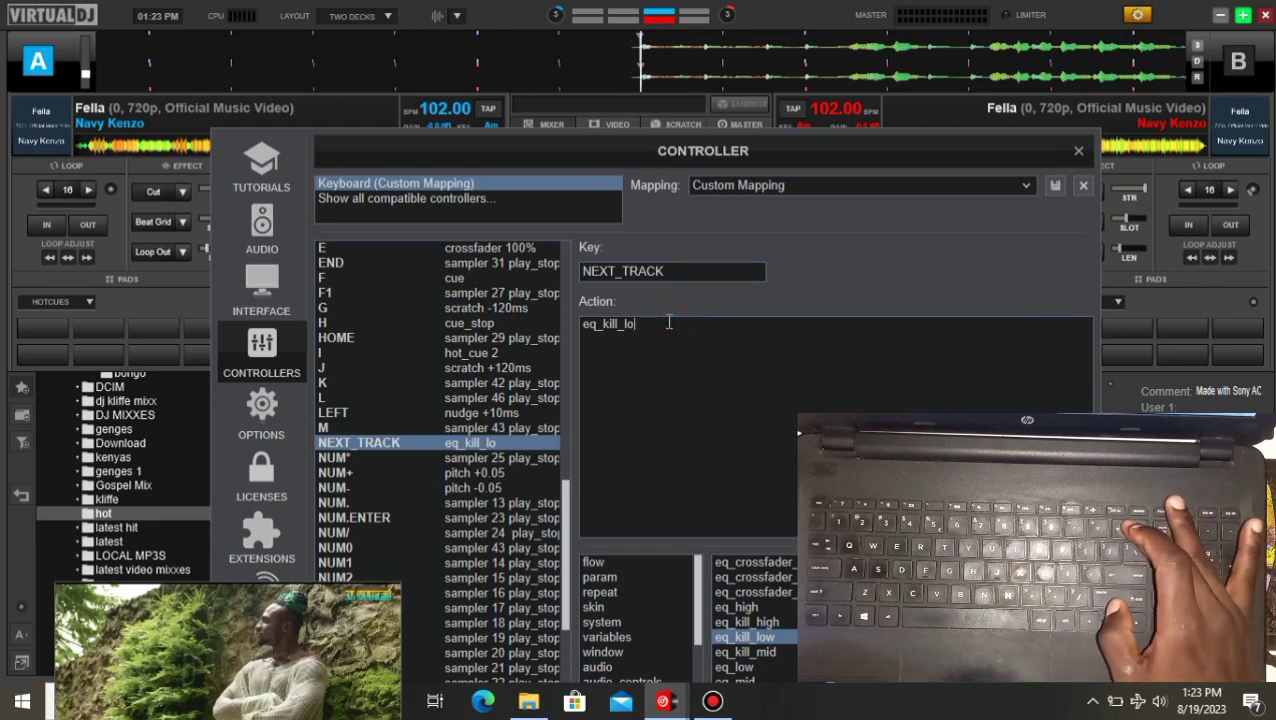
key("BackSpace")
key("BackSpace")
key("BackSpace")
key("BackSpace")
key("BackSpace")
key("BackSpace")
key("BackSpace")
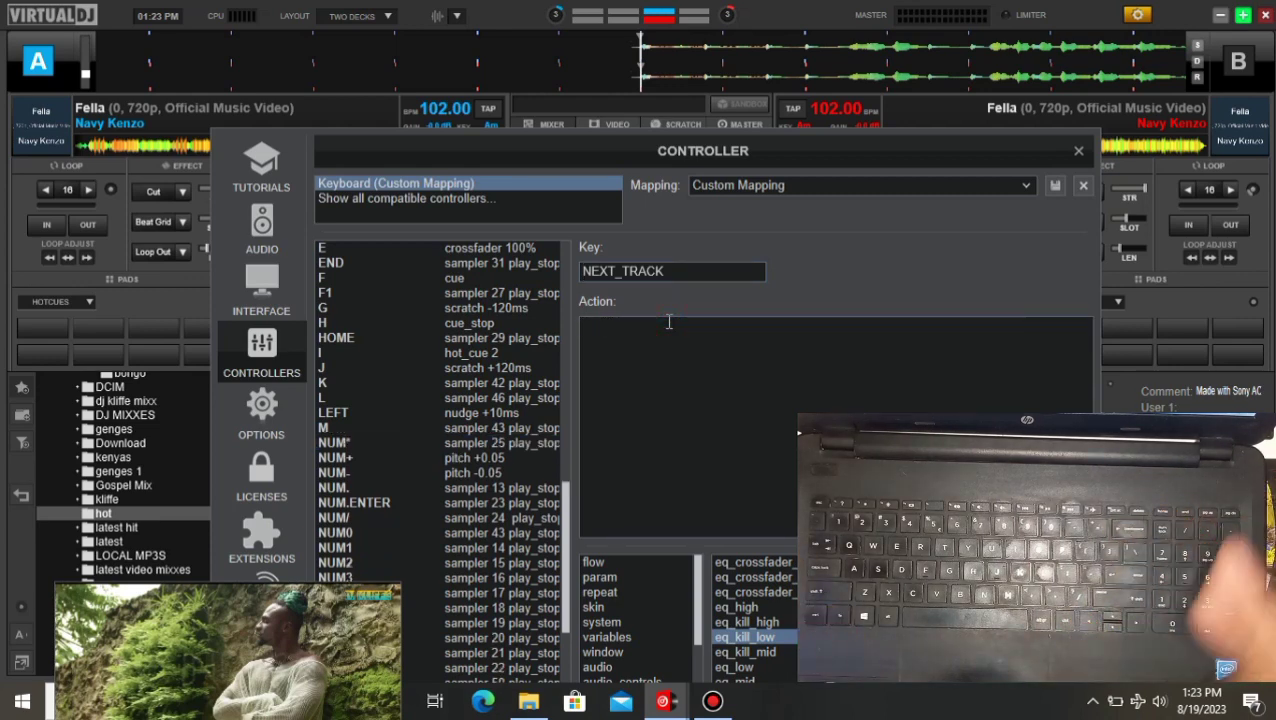
type("eq")
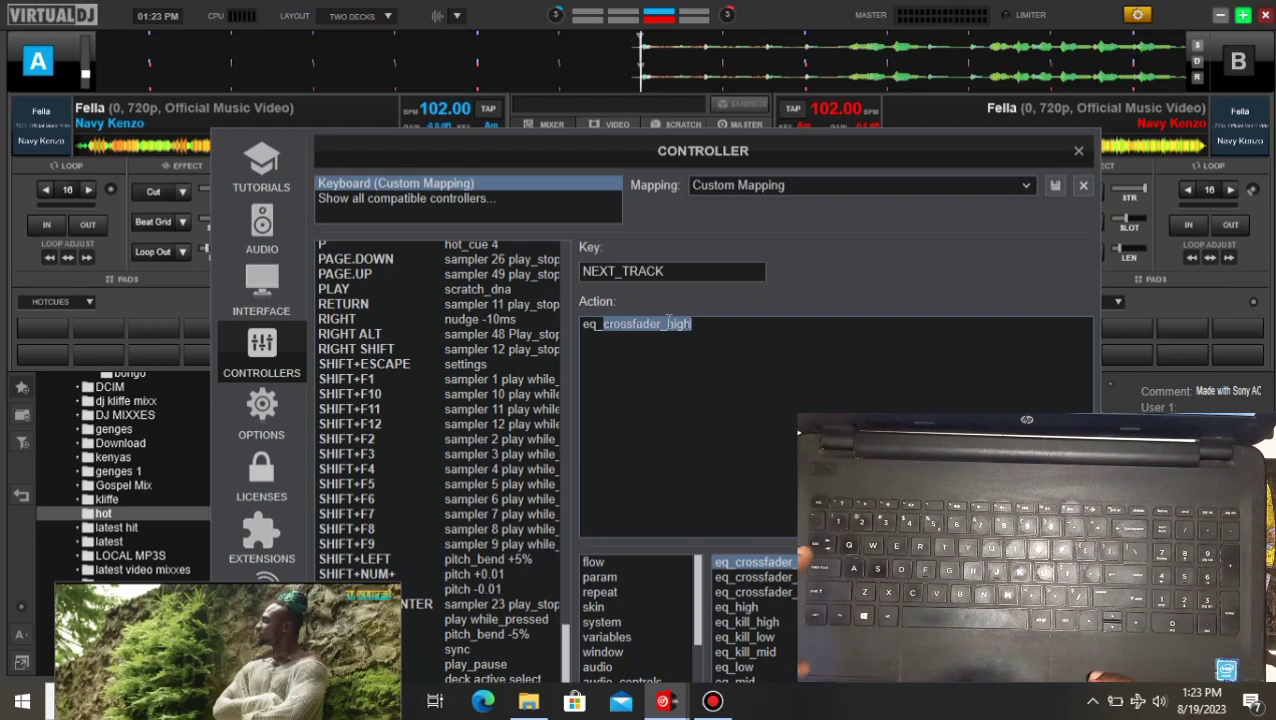
type("_kill")
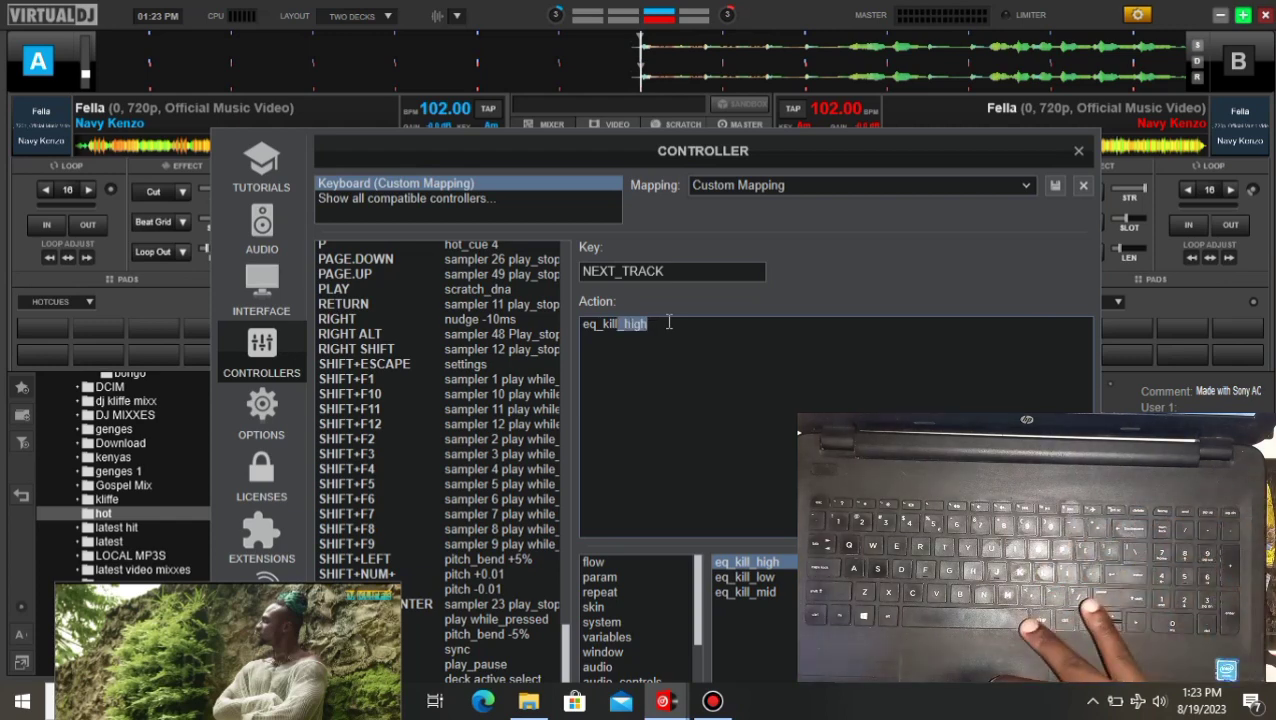
key("End")
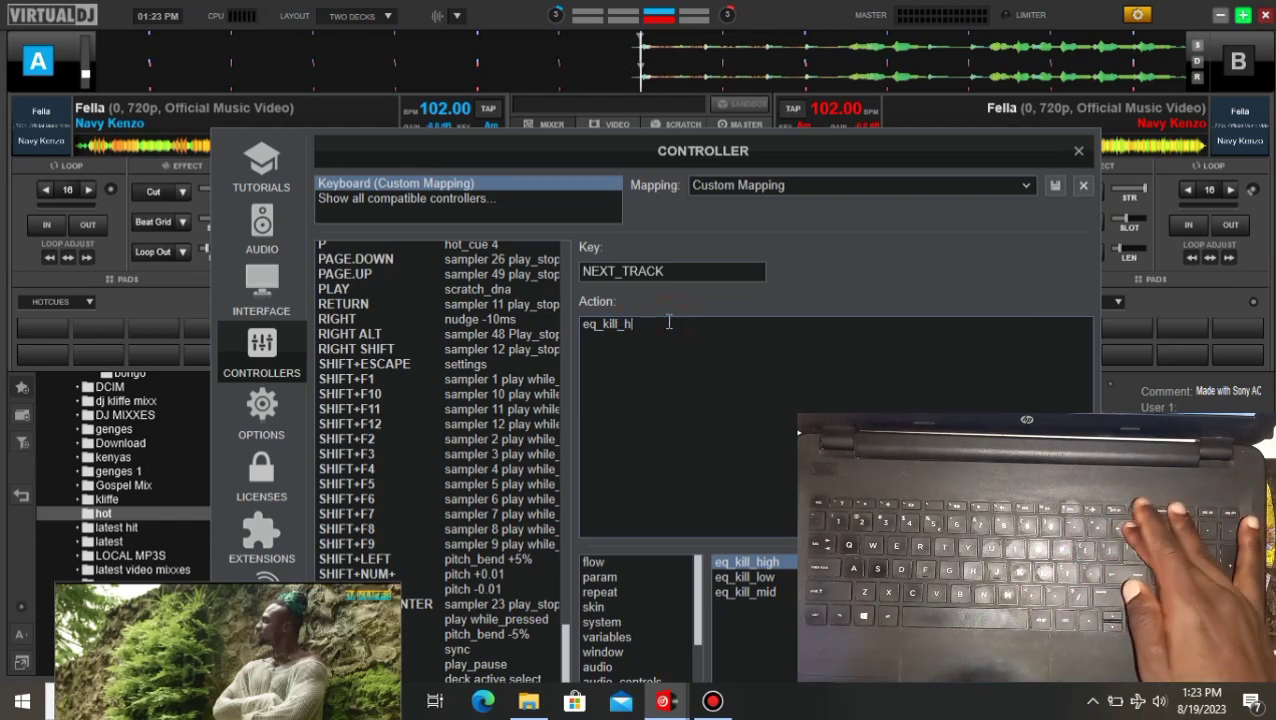
key("BackSpace")
type("low")
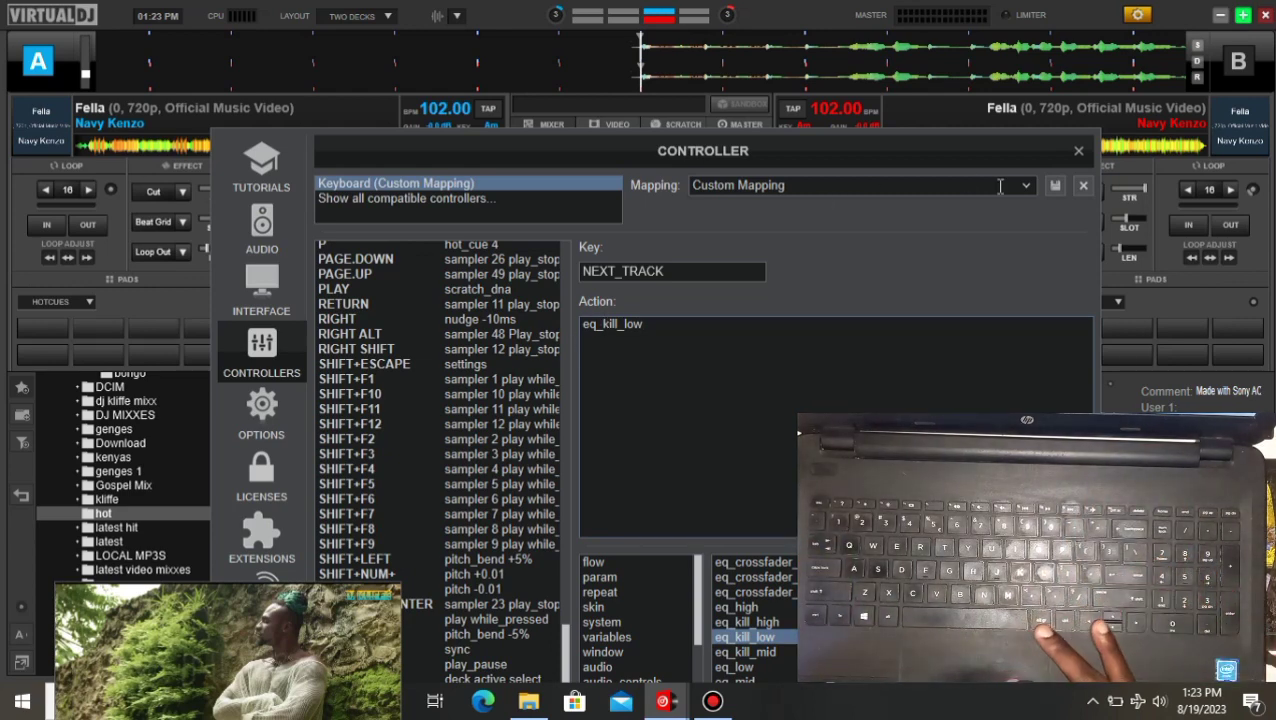
Close the Controller window and confirm saving the changed keyboard mapping
left_click(1078, 151)
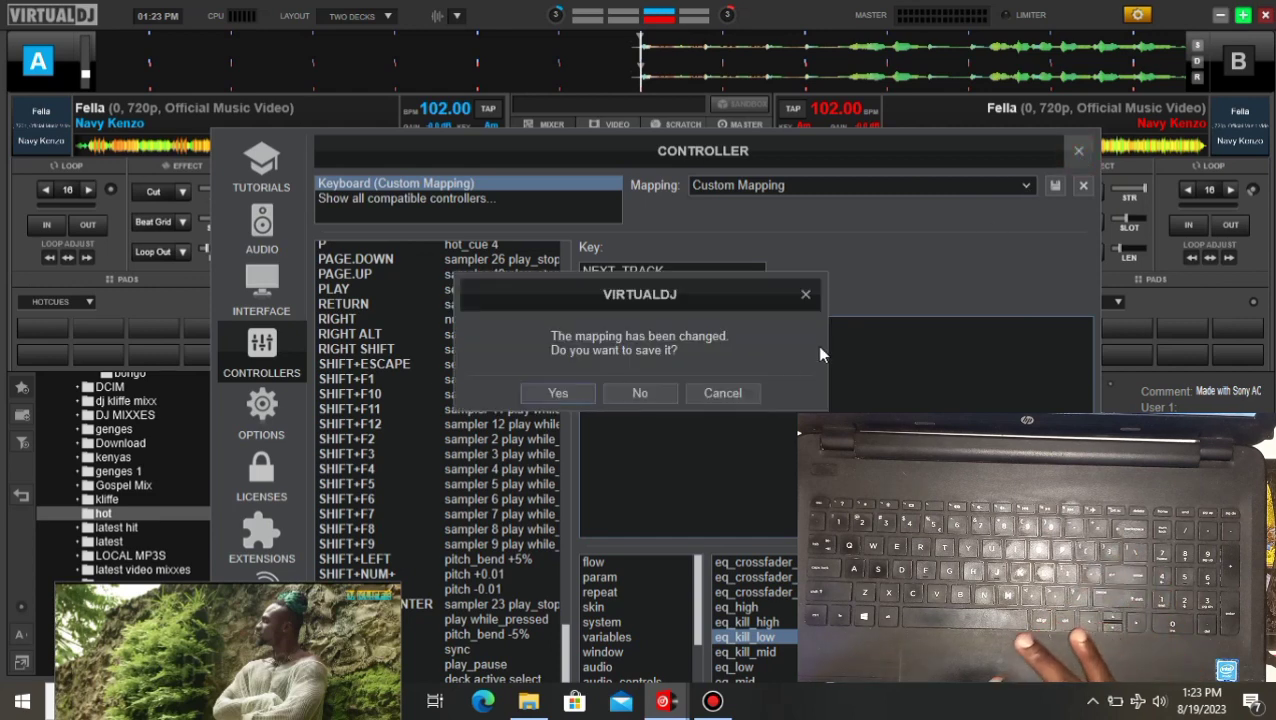
left_click(554, 393)
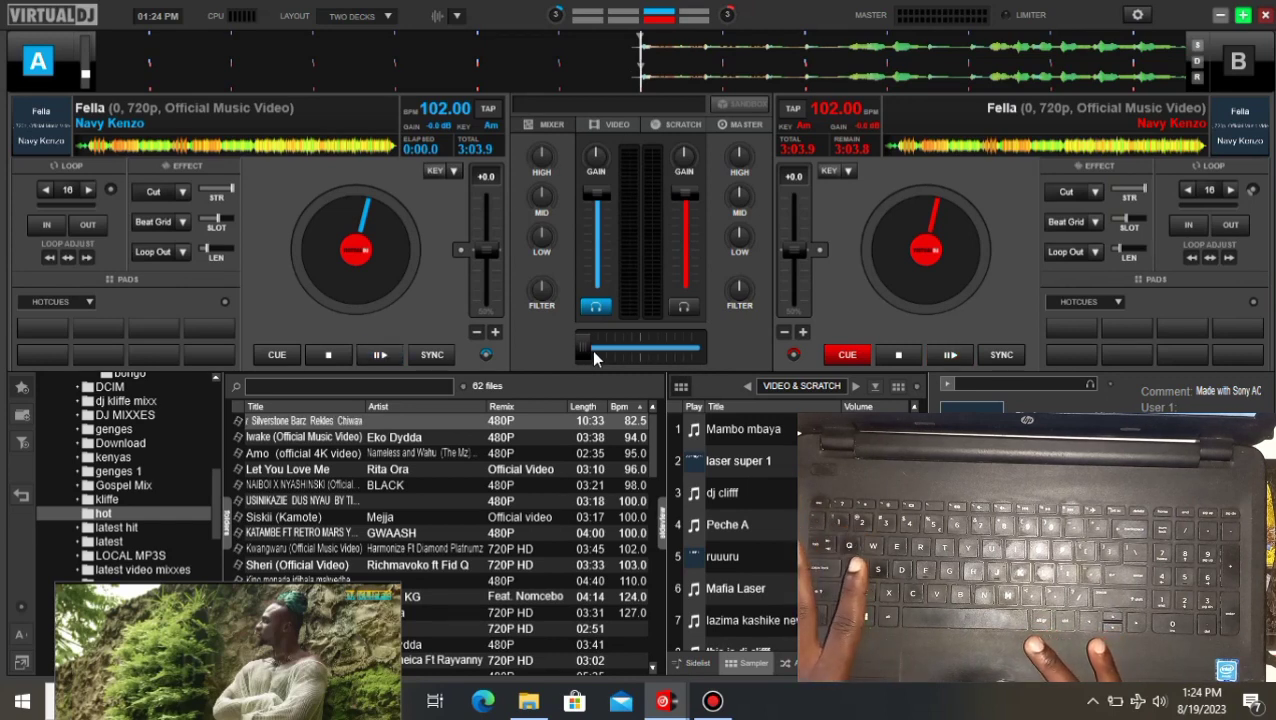
Slide the crossfader to about 40% and place the video preview over the track browser
left_click_drag(591, 350, 627, 345)
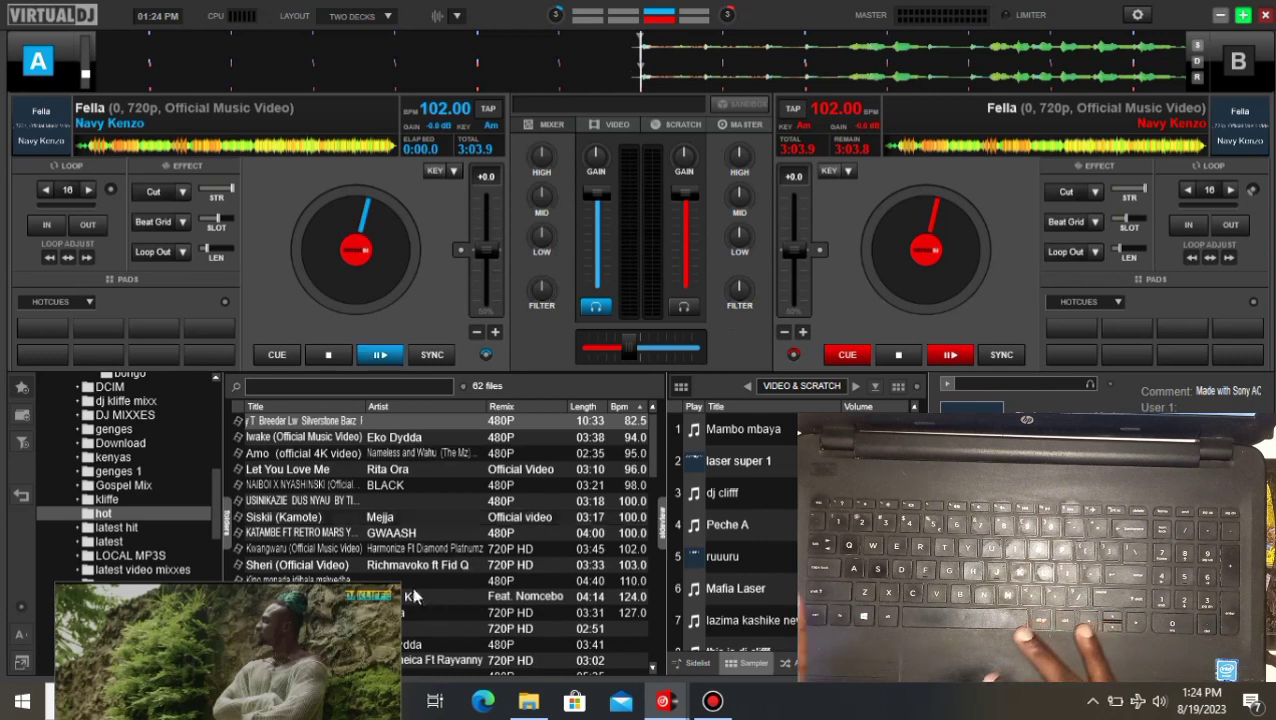
left_click_drag(293, 656, 463, 422)
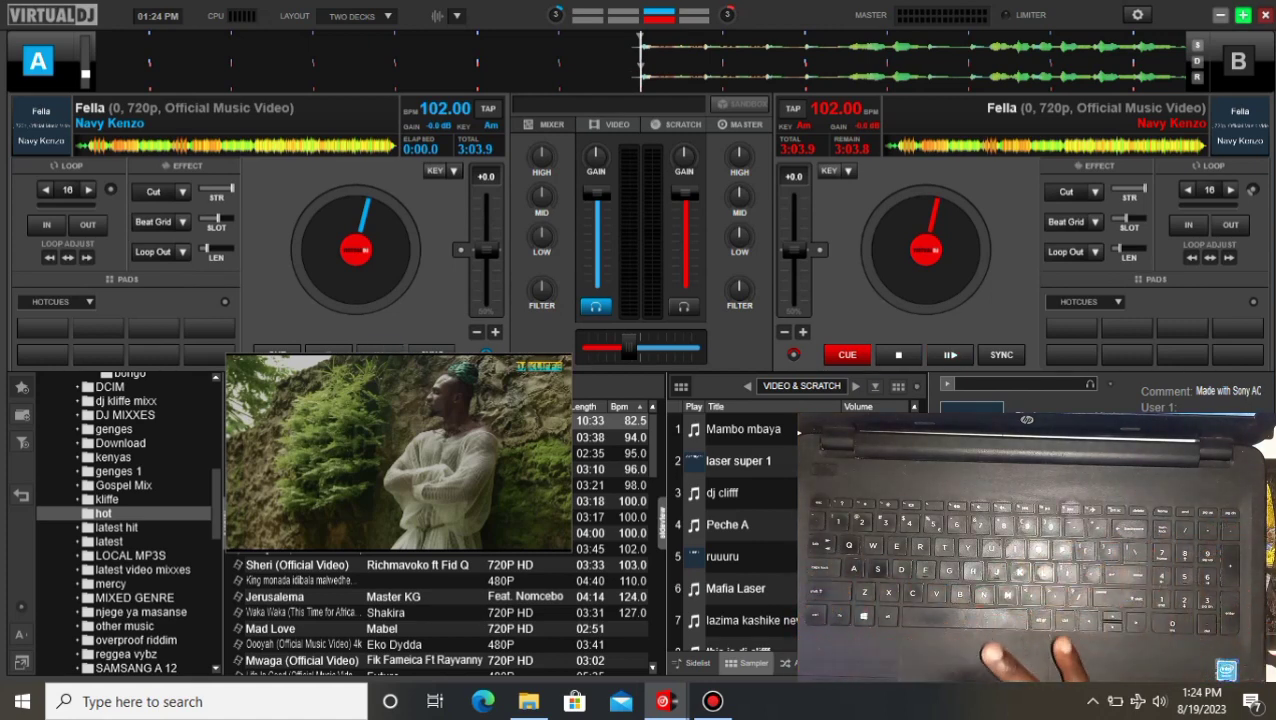
Open settings and go to Options > Interface to view the main GUI skins
left_click(1141, 15)
left_click_drag(404, 370, 611, 480)
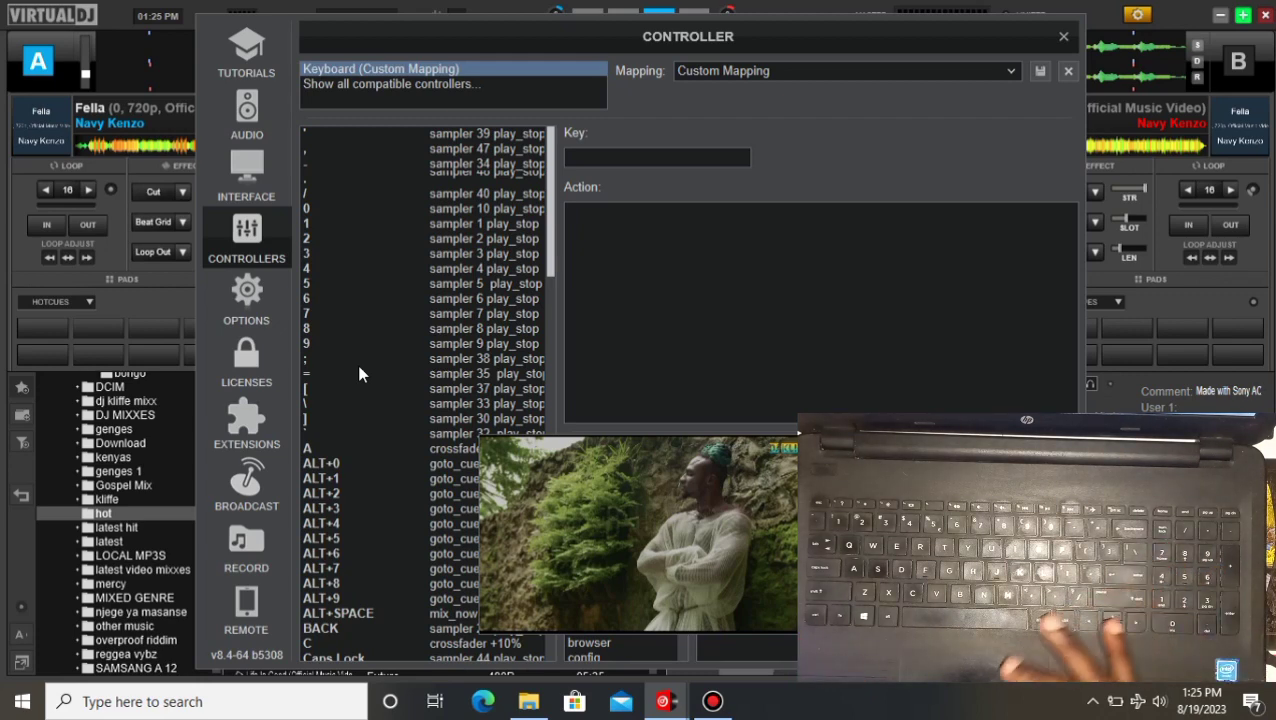
left_click(240, 292)
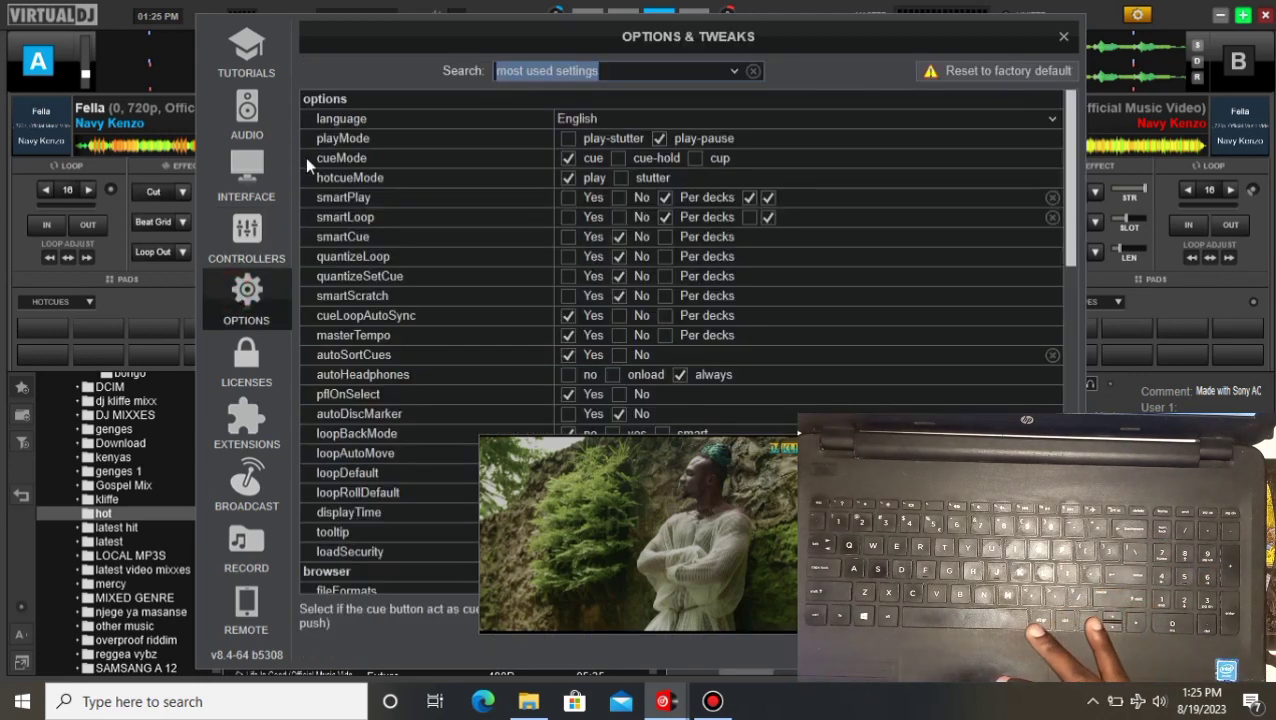
left_click(260, 165)
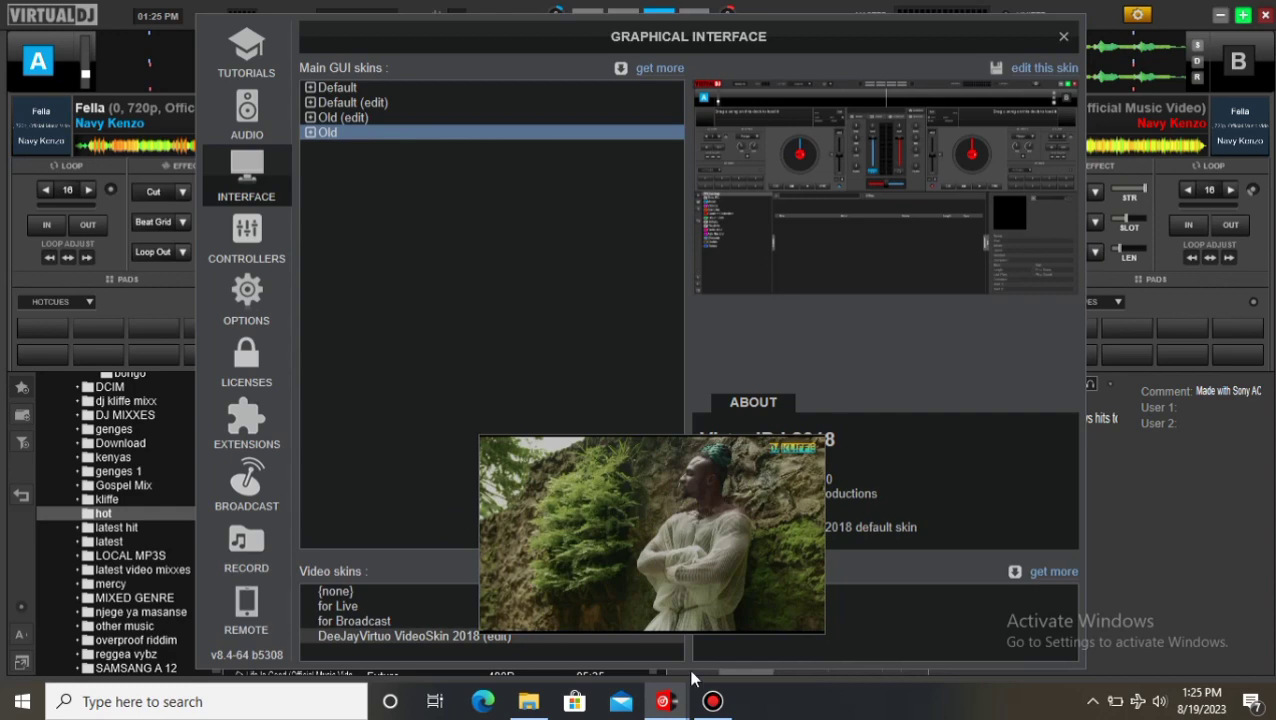
left_click(712, 701)
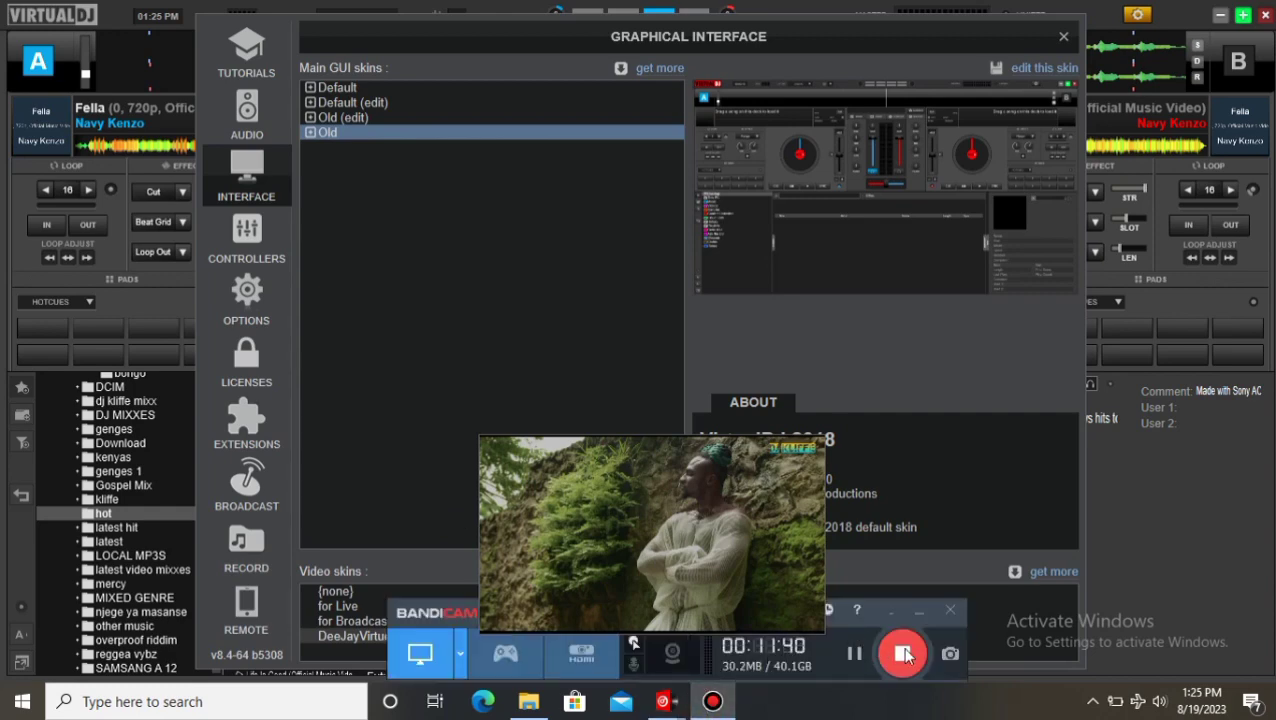